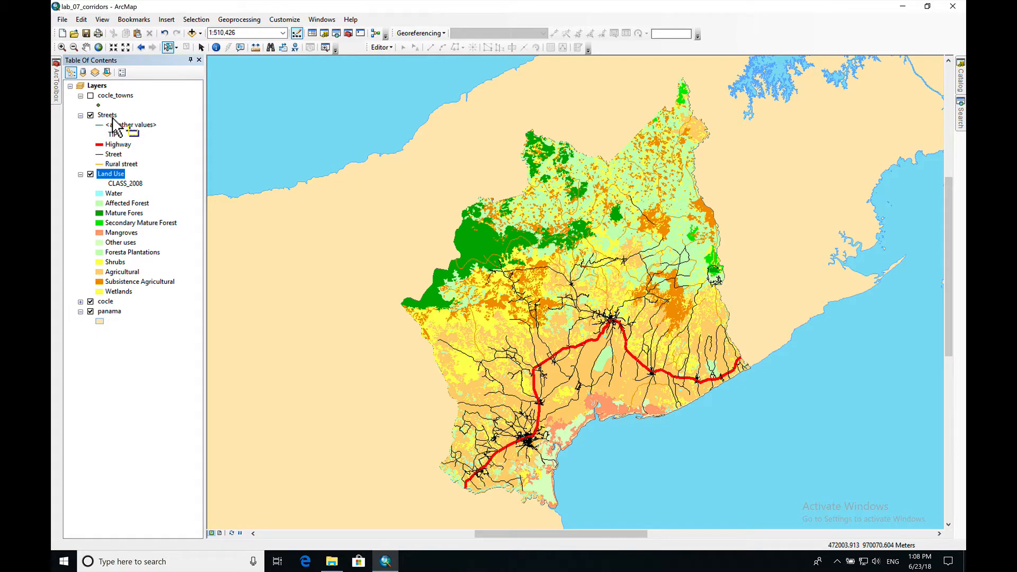
- Select the highway segments in the Streets layer by attributes, using the expression TIPO = '1'
{"action": "left_click", "coordinate": [197, 20]}
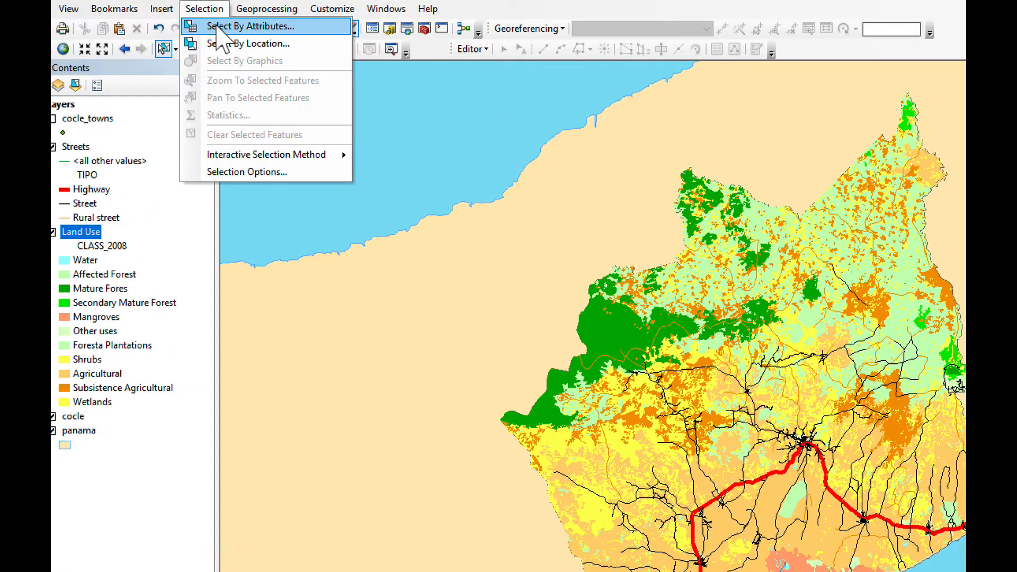
{"action": "left_click", "coordinate": [222, 27]}
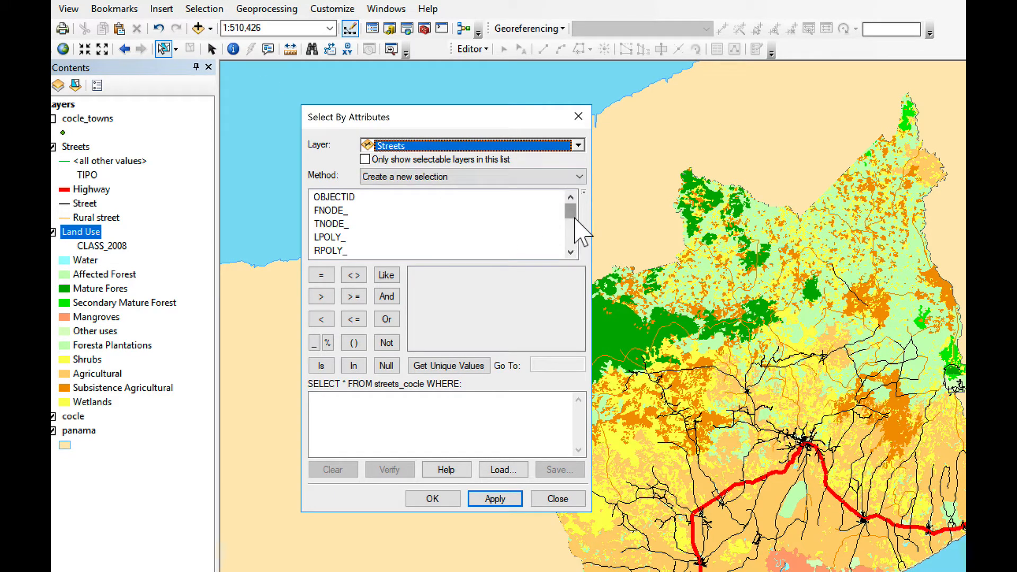
{"action": "left_click_drag", "start_coordinate": [574, 220], "coordinate": [574, 233]}
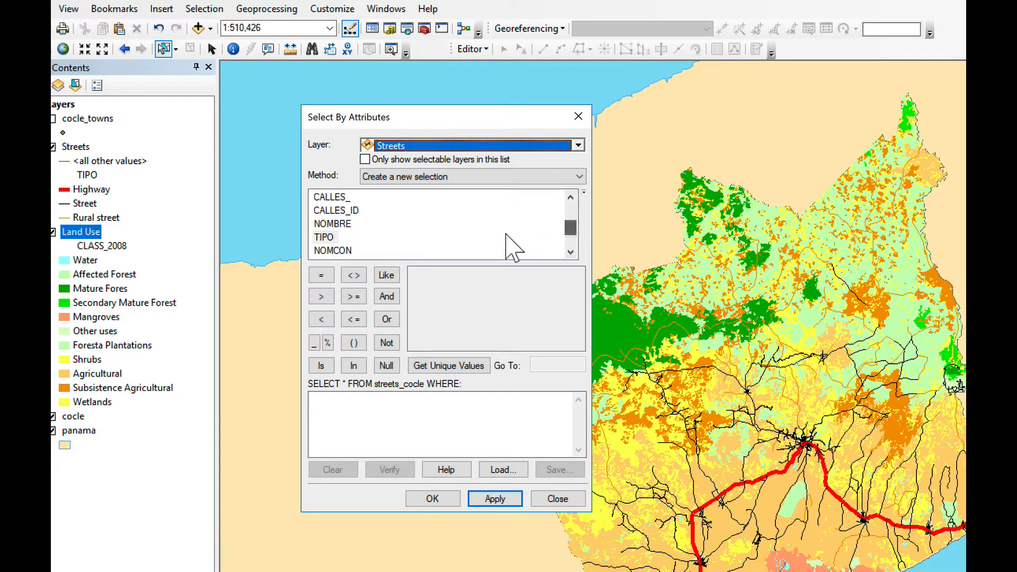
{"action": "double_click", "coordinate": [323, 237]}
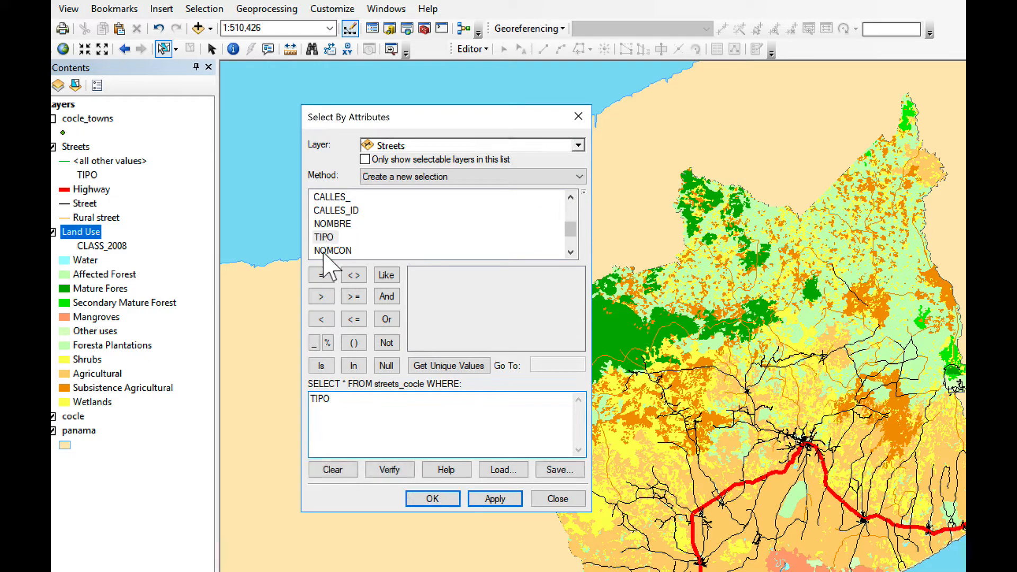
{"action": "left_click", "coordinate": [322, 276]}
{"action": "left_click", "coordinate": [459, 368]}
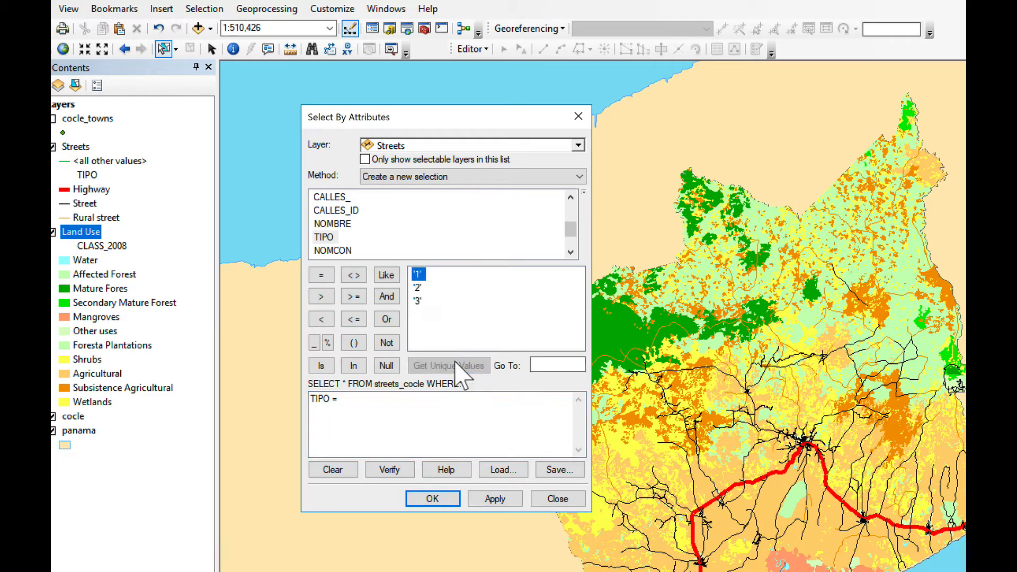
{"action": "double_click", "coordinate": [418, 274]}
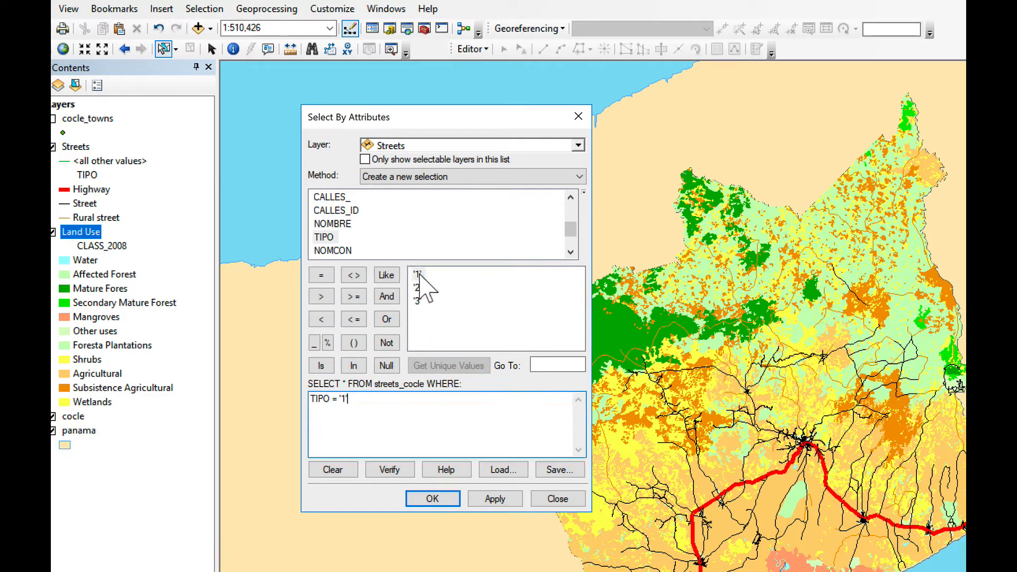
{"action": "left_click", "coordinate": [495, 499]}
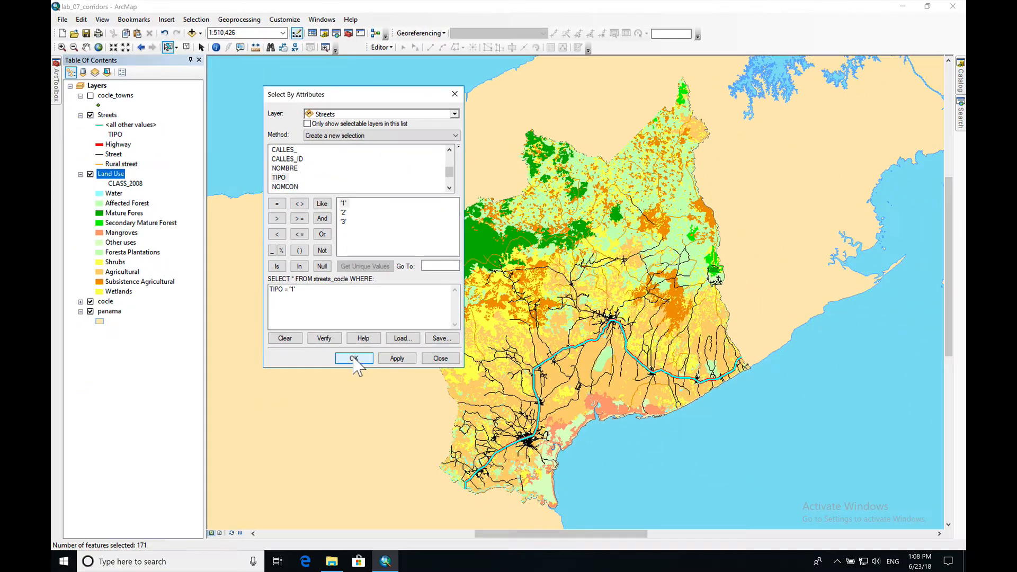
{"action": "left_click", "coordinate": [431, 498]}
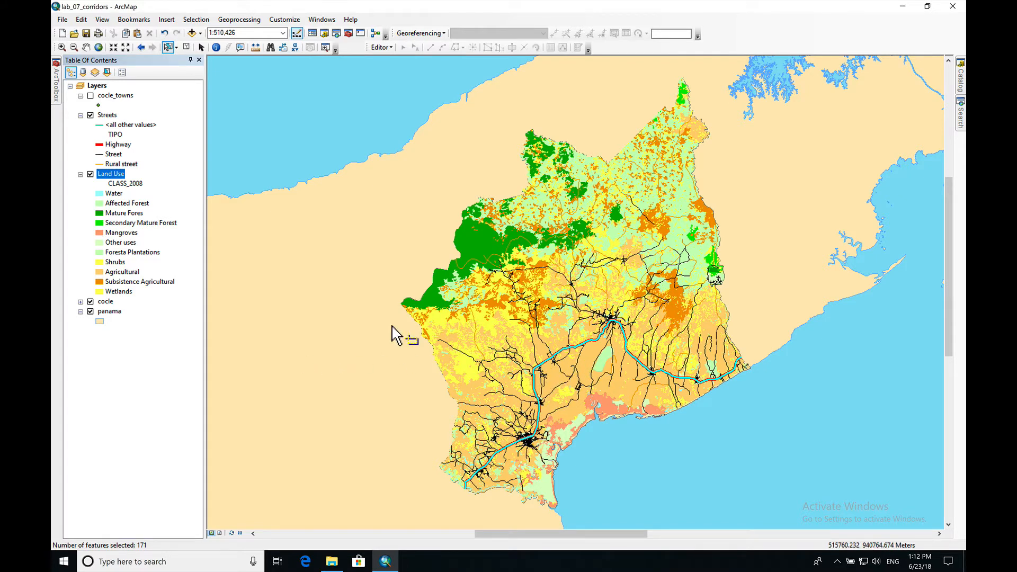
- Export the selected Streets features to lab_07_corridors.gdb as highways and add the exported data to the map as a layer
{"action": "left_click", "coordinate": [106, 117]}
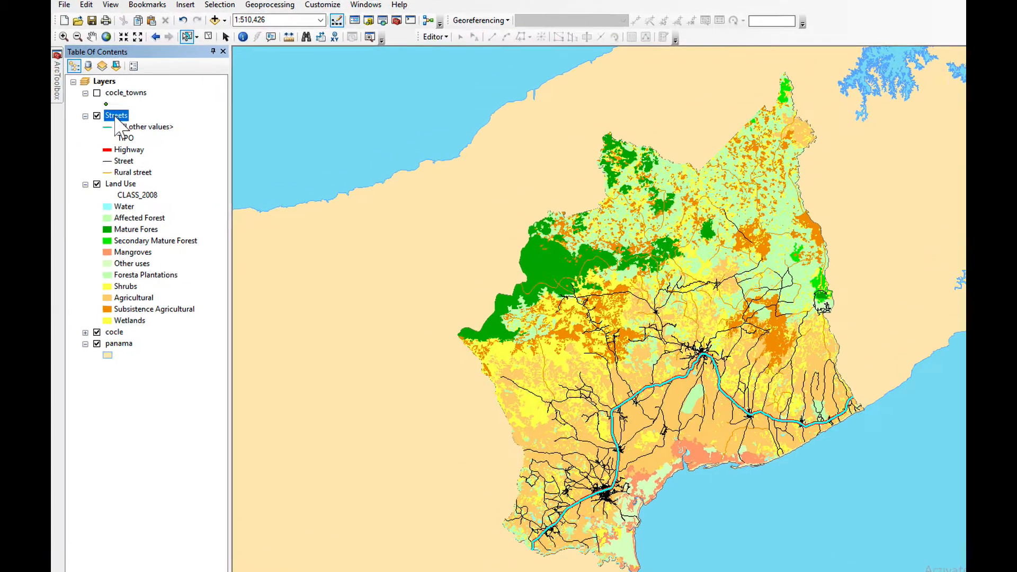
{"action": "right_click", "coordinate": [106, 118]}
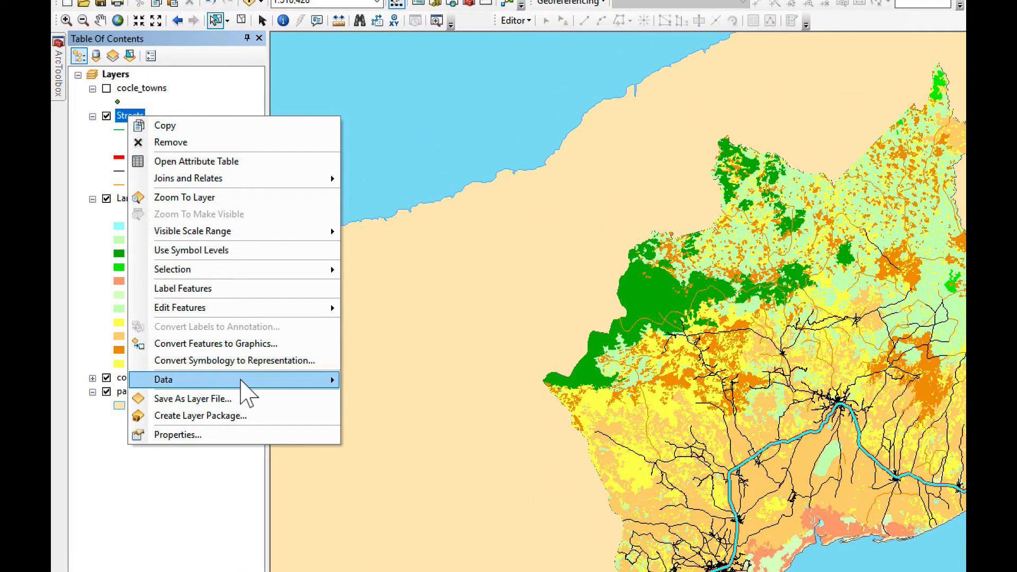
{"action": "mouse_move", "coordinate": [245, 392]}
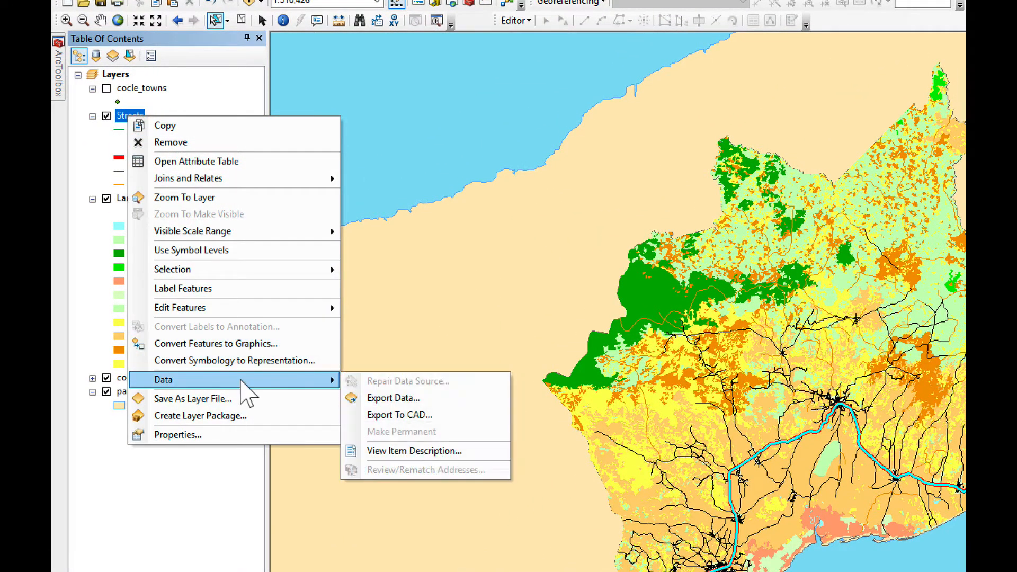
{"action": "left_click", "coordinate": [401, 403]}
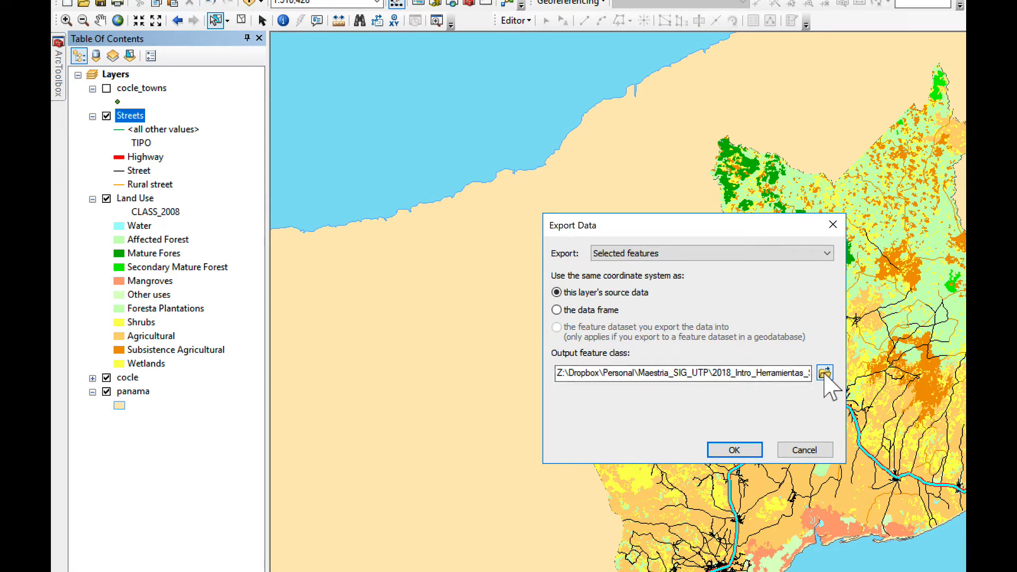
{"action": "left_click", "coordinate": [825, 374]}
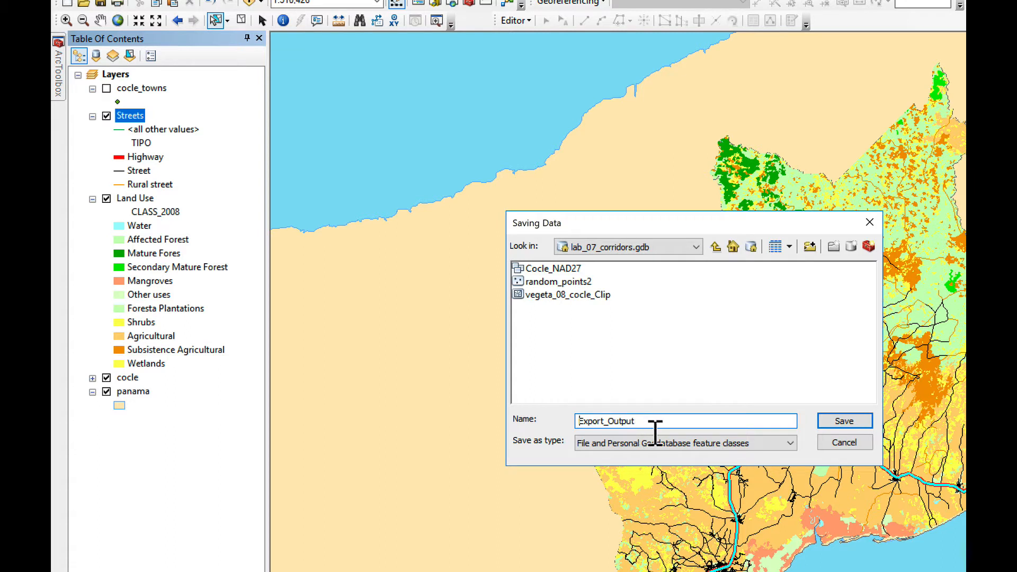
{"action": "left_click_drag", "start_coordinate": [642, 422], "coordinate": [498, 416]}
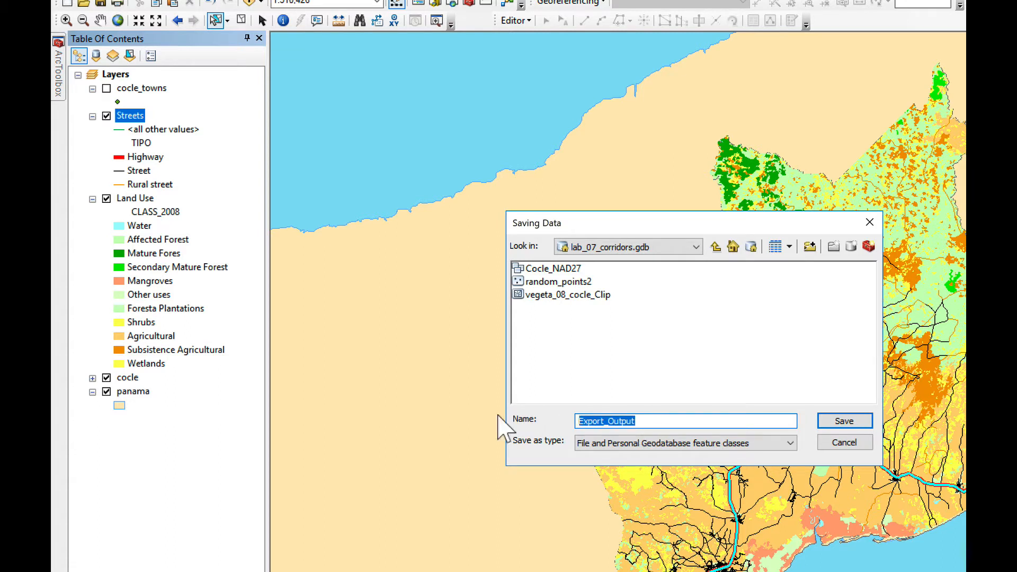
{"action": "type", "text": "highways"}
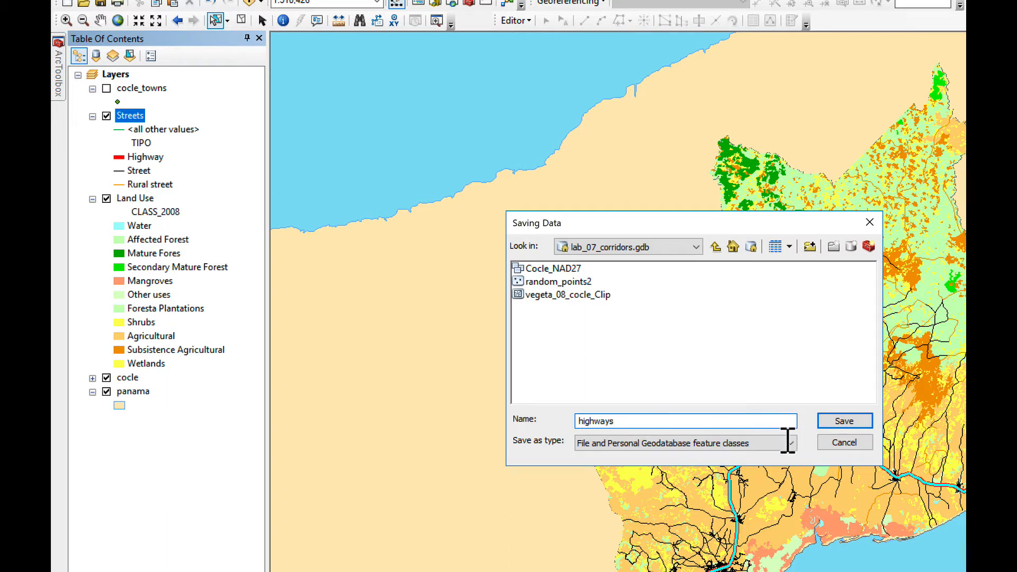
{"action": "left_click", "coordinate": [844, 421]}
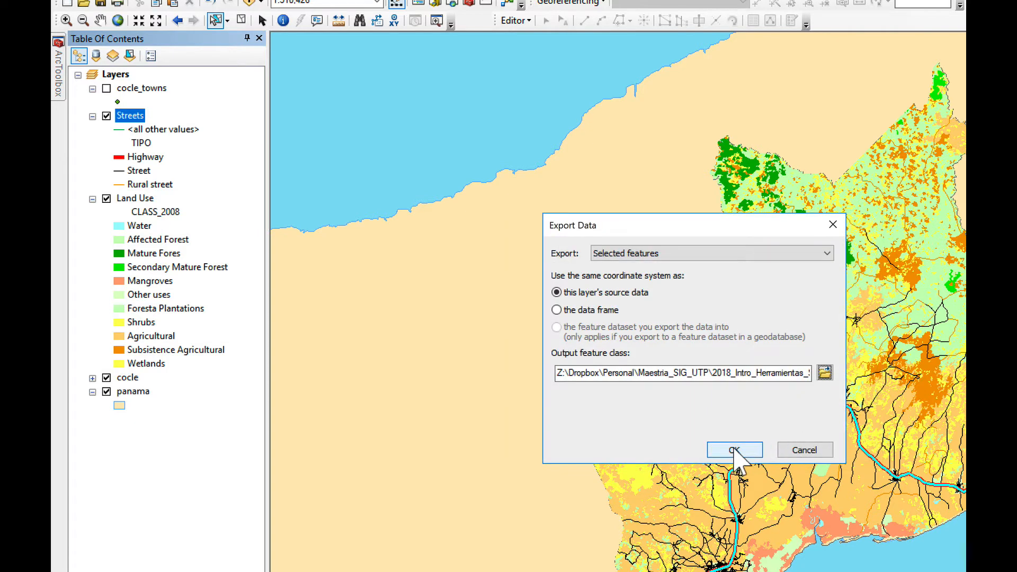
{"action": "left_click", "coordinate": [734, 450]}
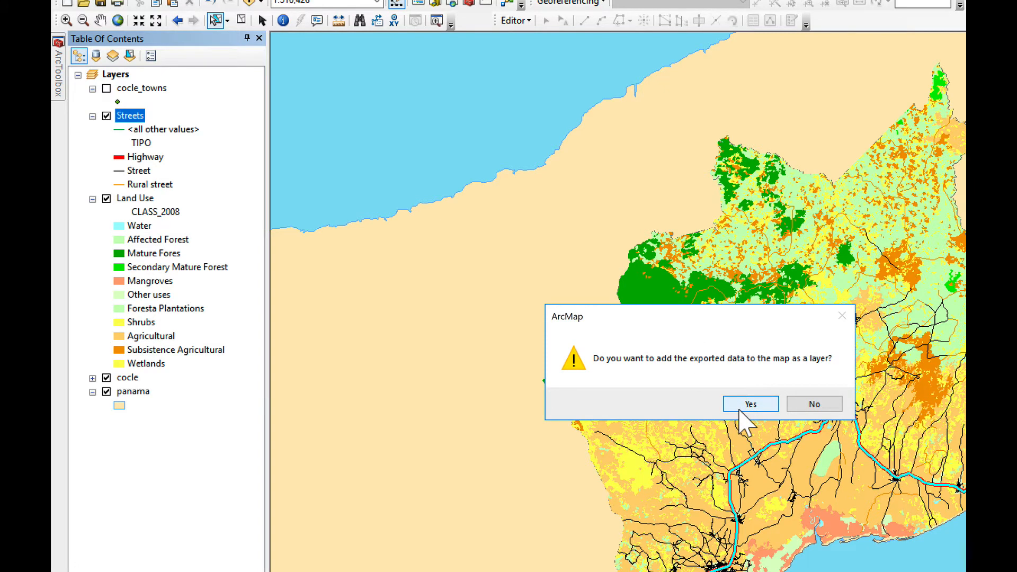
{"action": "left_click", "coordinate": [739, 409]}
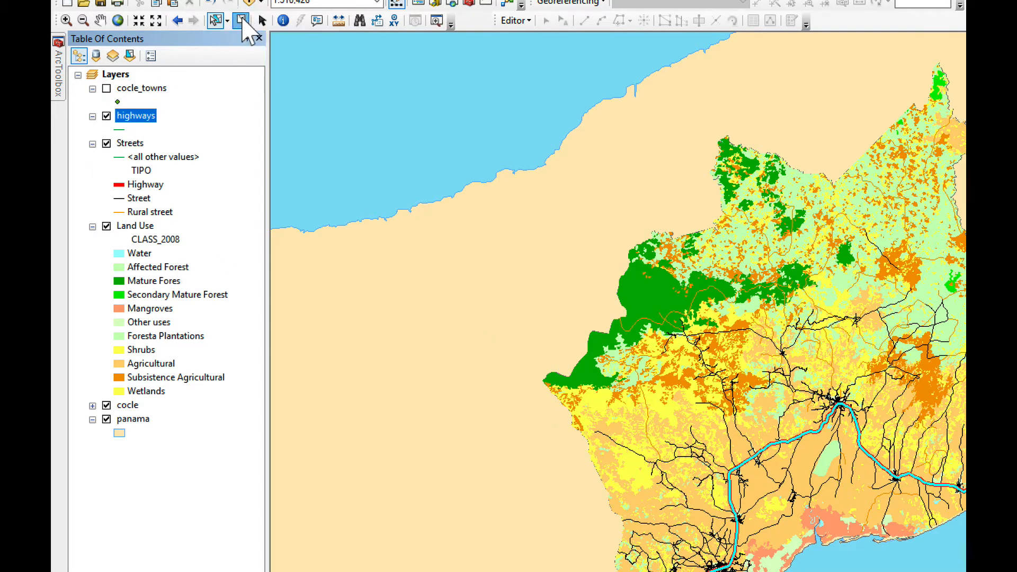
- Clear the feature selection and style the highways layer with the Highway line symbol in magenta
{"action": "left_click", "coordinate": [242, 20]}
{"action": "right_click", "coordinate": [130, 116]}
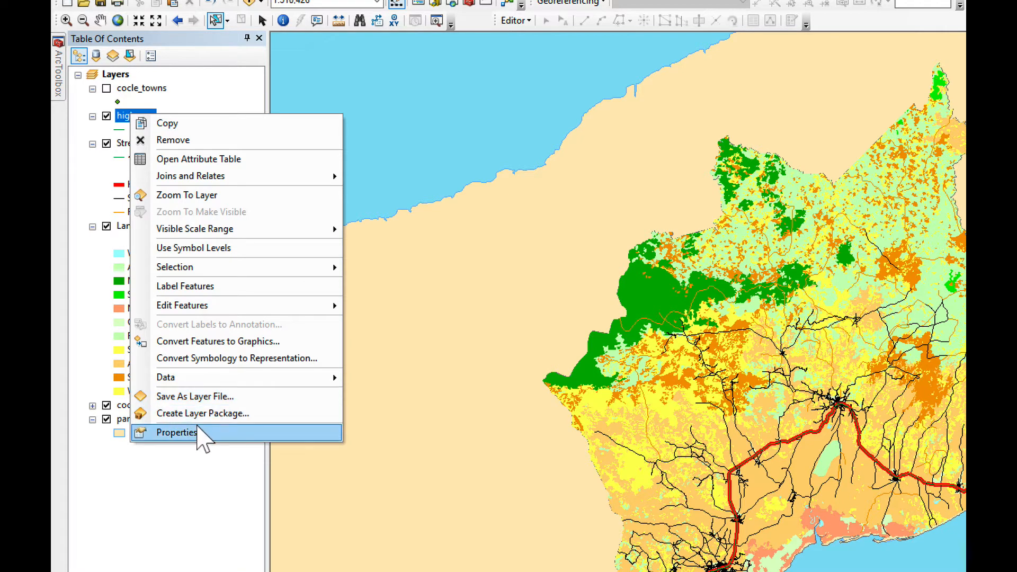
{"action": "left_click", "coordinate": [201, 433]}
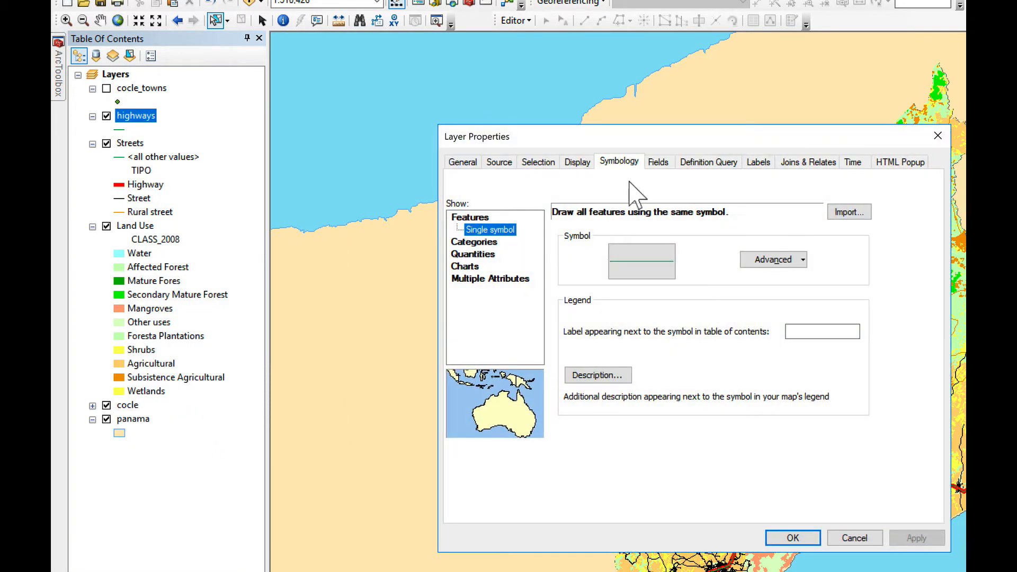
{"action": "left_click", "coordinate": [653, 270]}
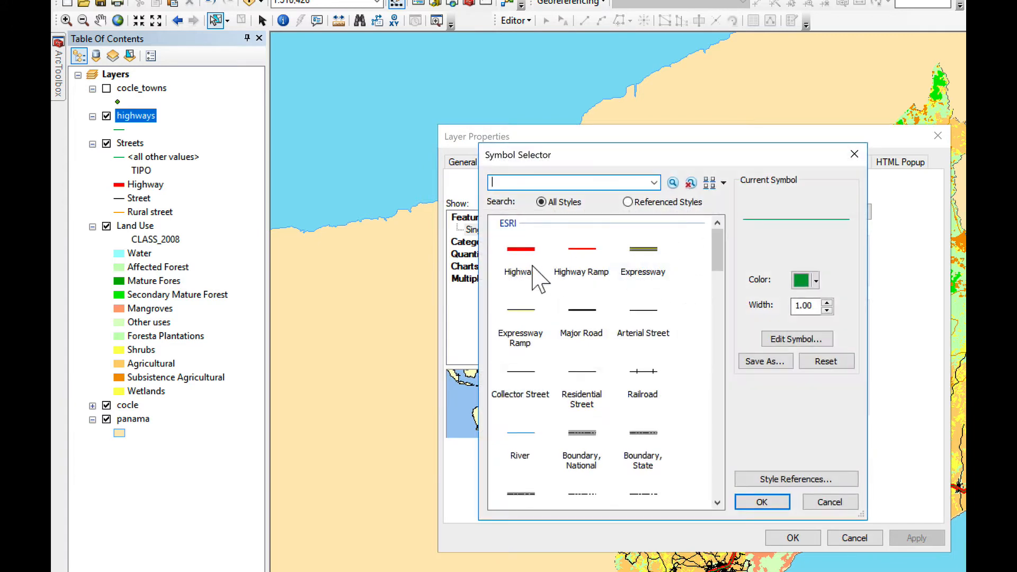
{"action": "left_click", "coordinate": [534, 274]}
{"action": "left_click", "coordinate": [815, 281]}
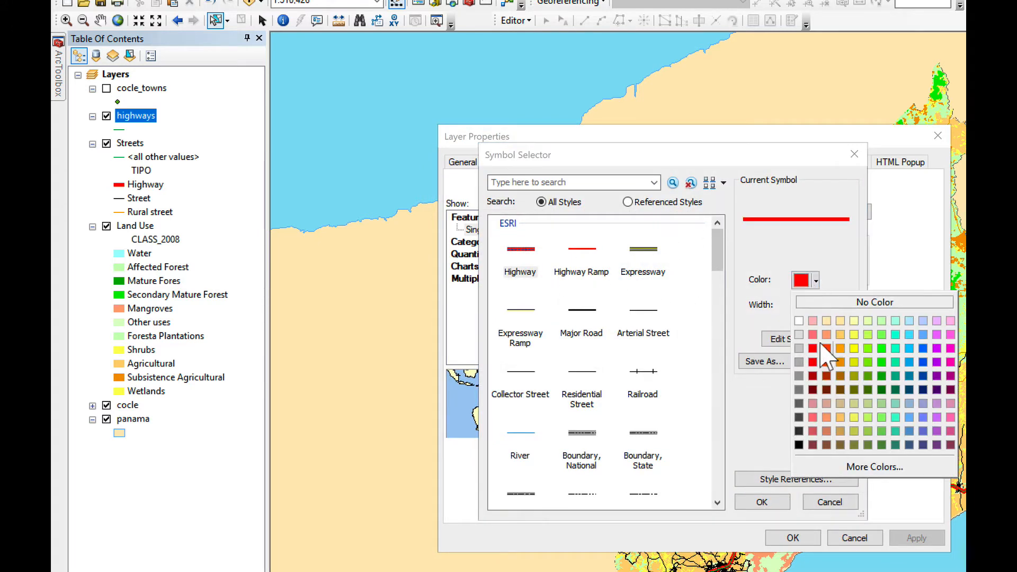
{"action": "left_click", "coordinate": [950, 348]}
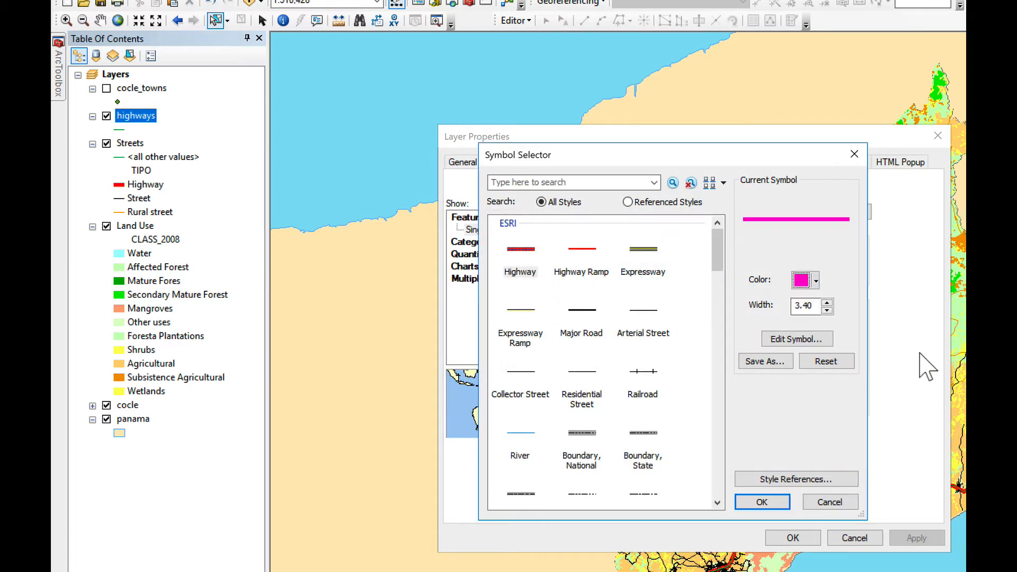
{"action": "left_click", "coordinate": [762, 502]}
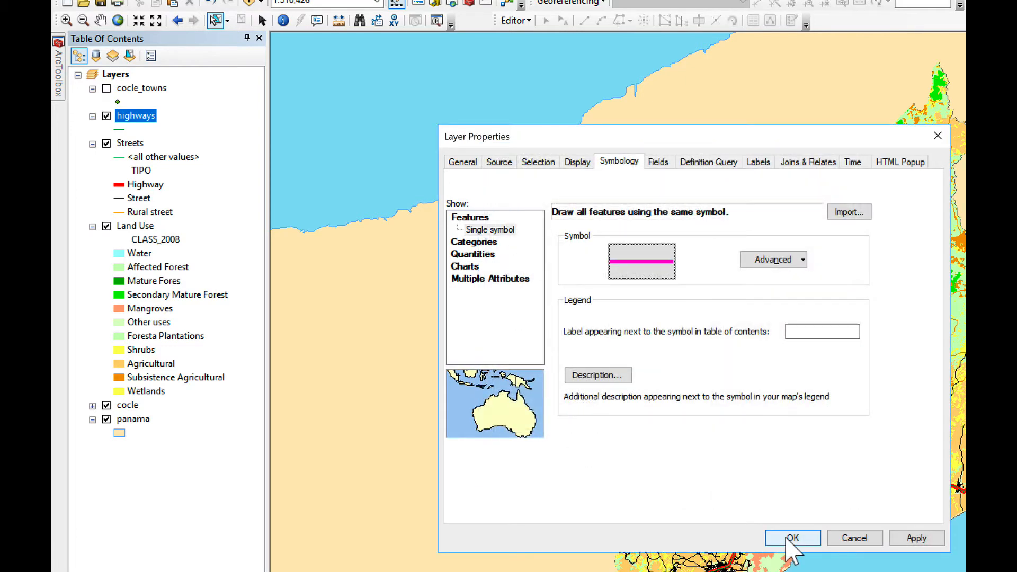
{"action": "left_click", "coordinate": [792, 537]}
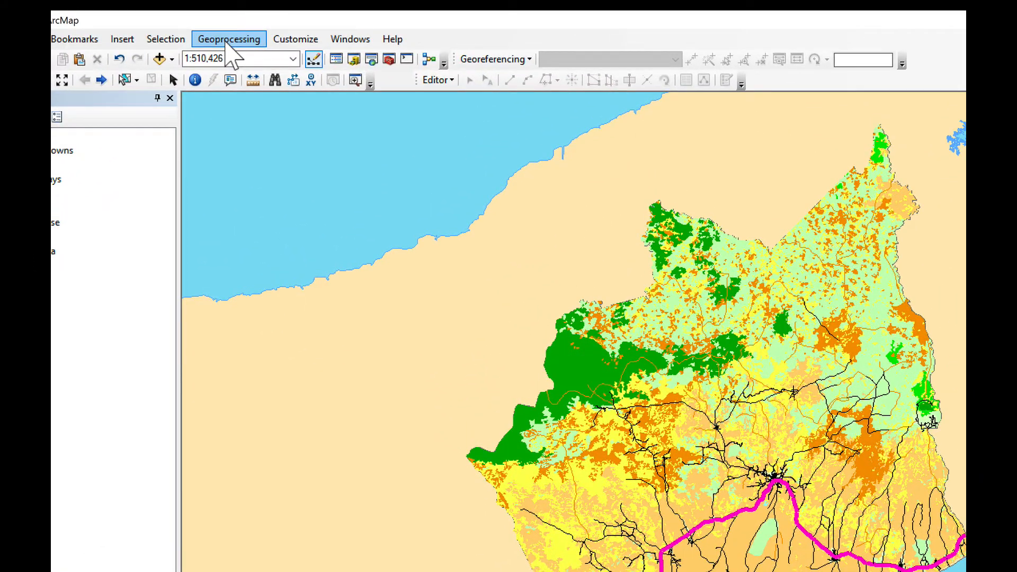
- Set up a Buffer with highways as the input features and highways_buffer in lab_07_corridors.gdb as the output feature class
{"action": "left_click", "coordinate": [237, 21]}
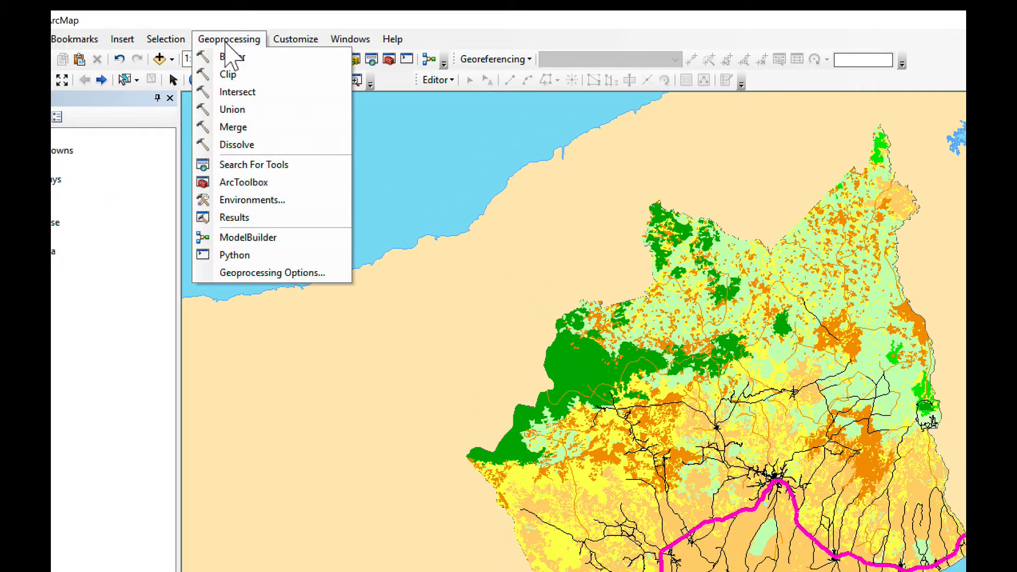
{"action": "left_click", "coordinate": [233, 57]}
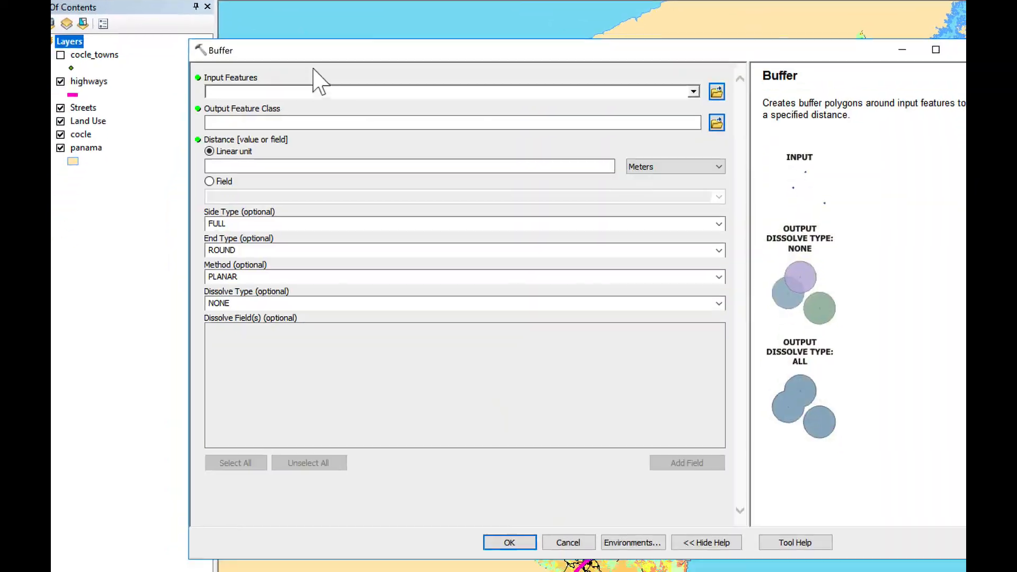
{"action": "left_click", "coordinate": [693, 92]}
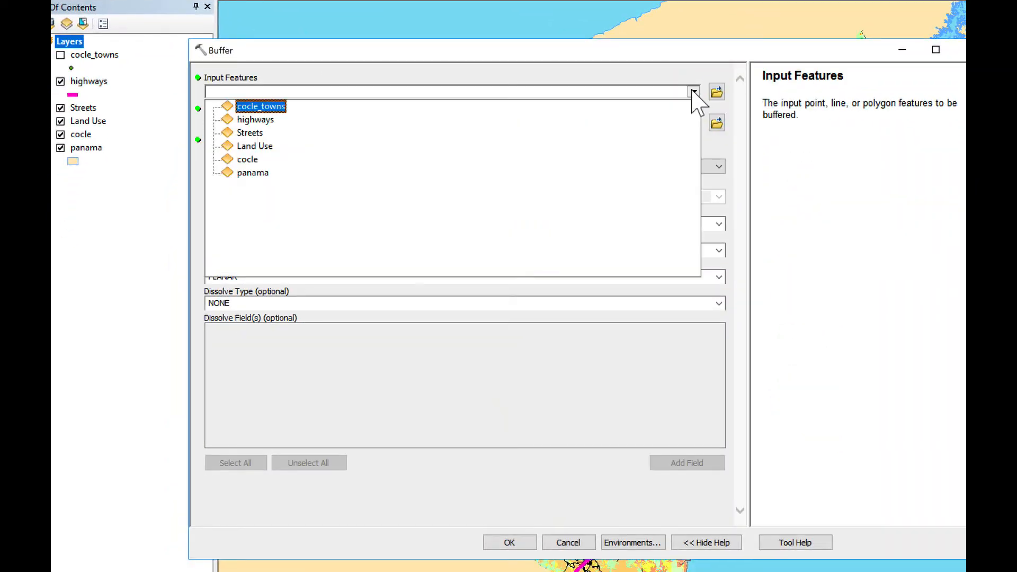
{"action": "left_click", "coordinate": [274, 121]}
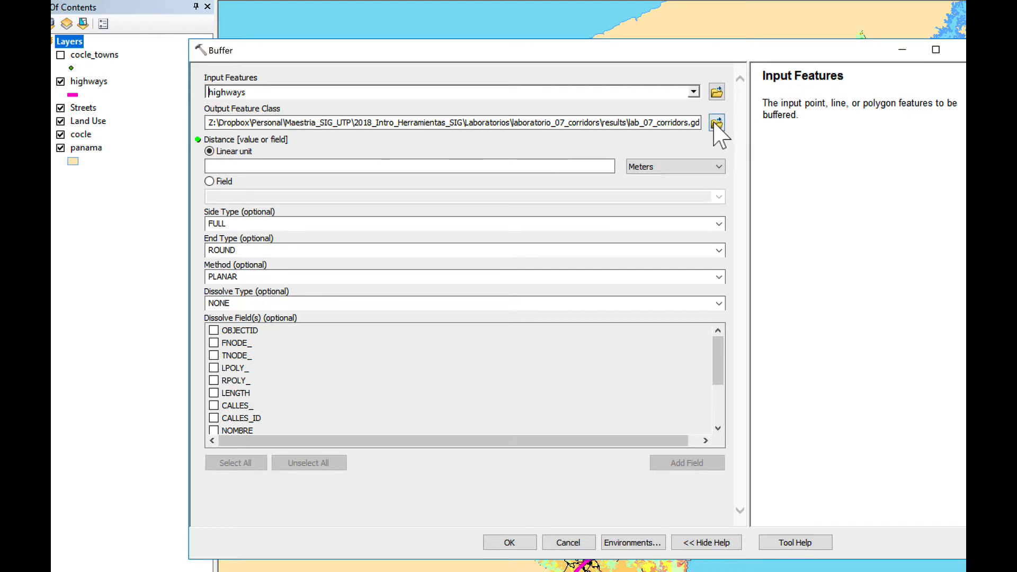
{"action": "left_click", "coordinate": [715, 123]}
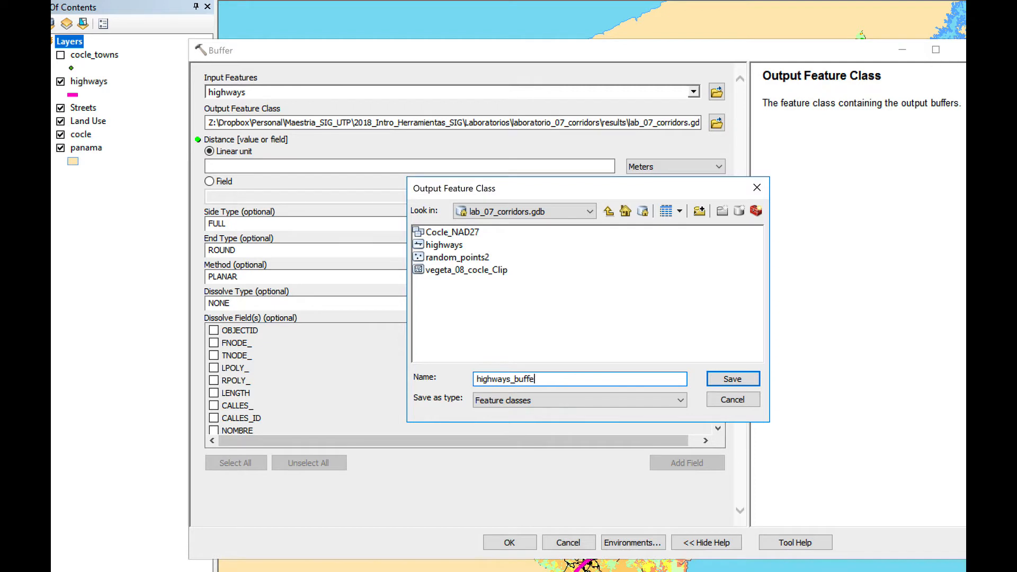
{"action": "left_click", "coordinate": [730, 378]}
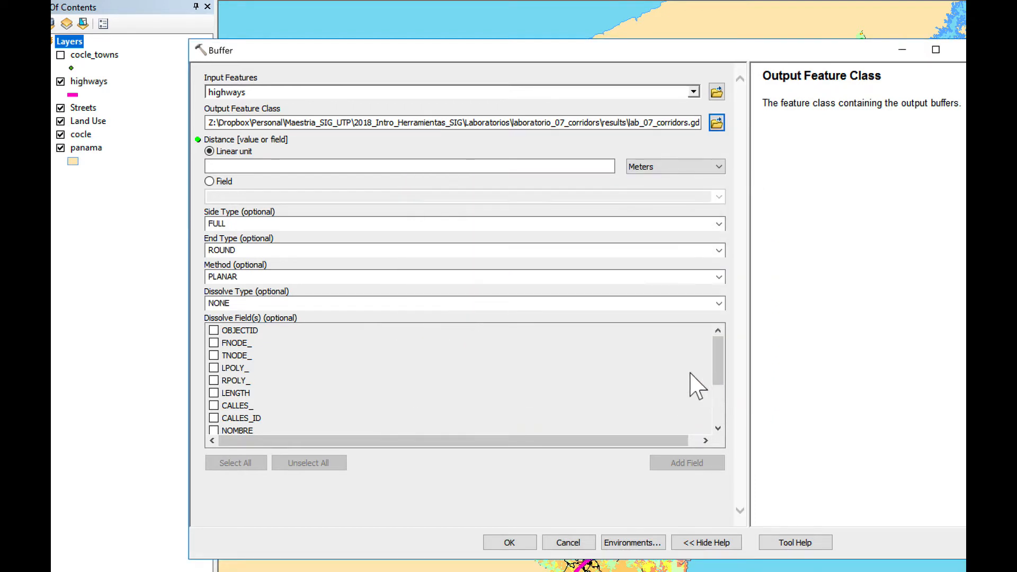
- Set the buffer distance to 150 meters and the dissolve type to ALL, and run the Buffer tool
{"action": "left_click", "coordinate": [594, 169]}
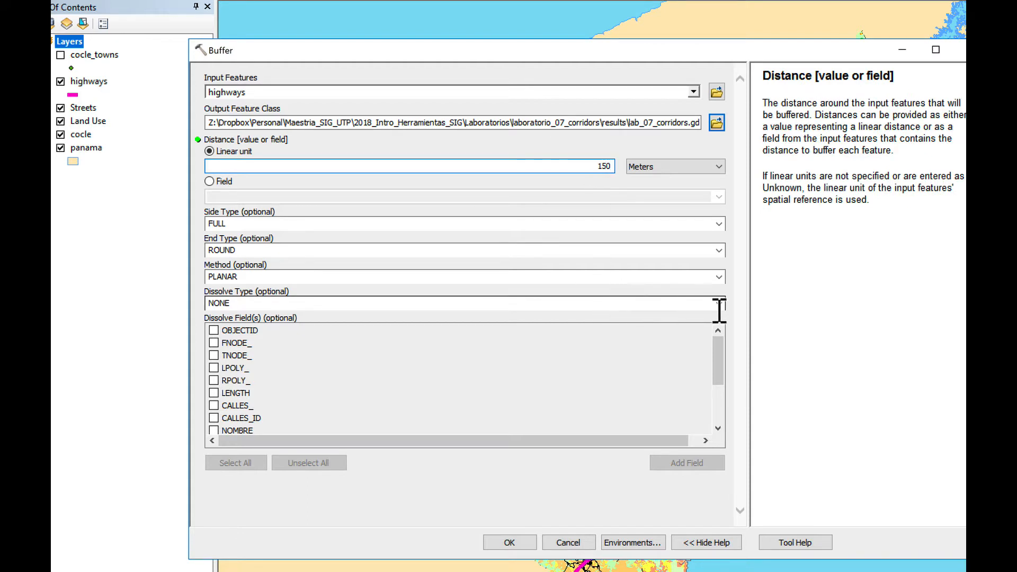
{"action": "left_click", "coordinate": [718, 303]}
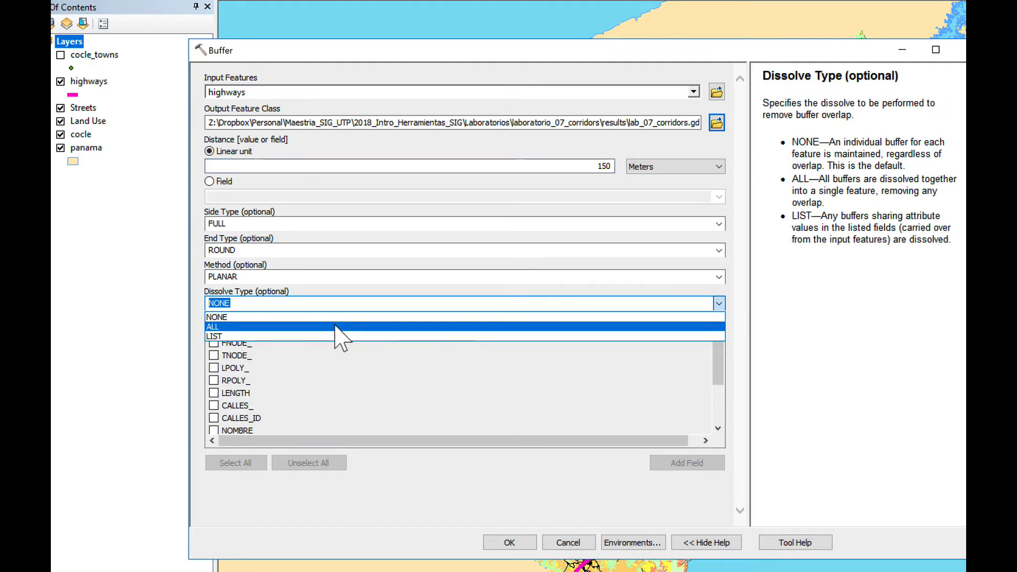
{"action": "left_click", "coordinate": [336, 326]}
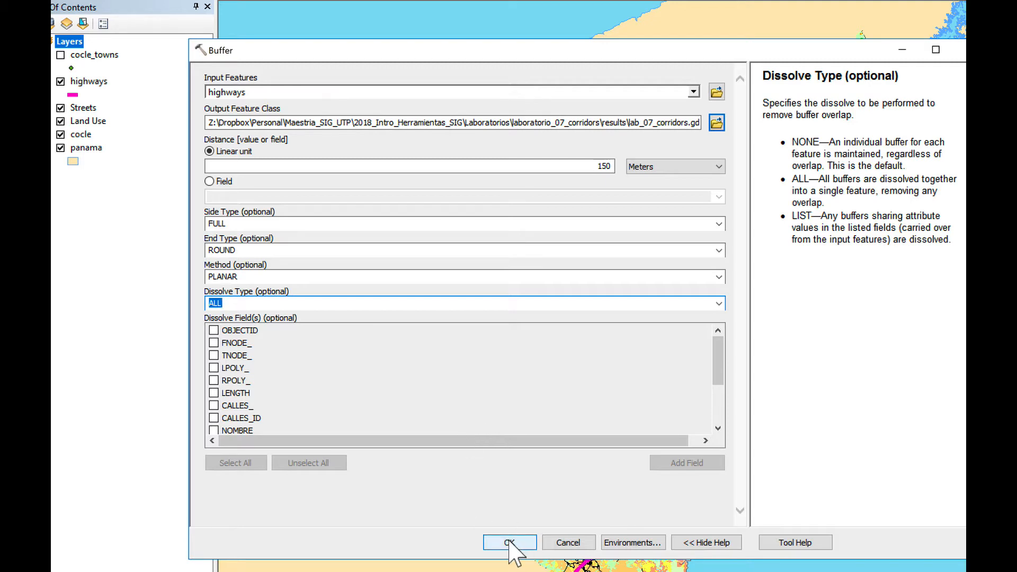
{"action": "left_click", "coordinate": [510, 542]}
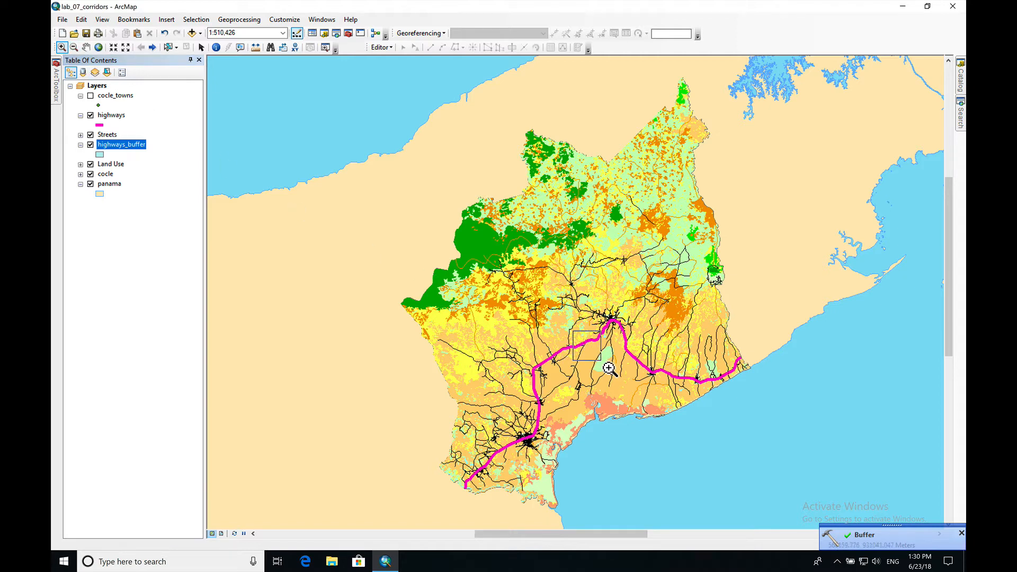
- Set up a Clip with Land Use as the input features and highways_buffer as the clip features
{"action": "left_click_drag", "start_coordinate": [573, 331], "coordinate": [608, 367]}
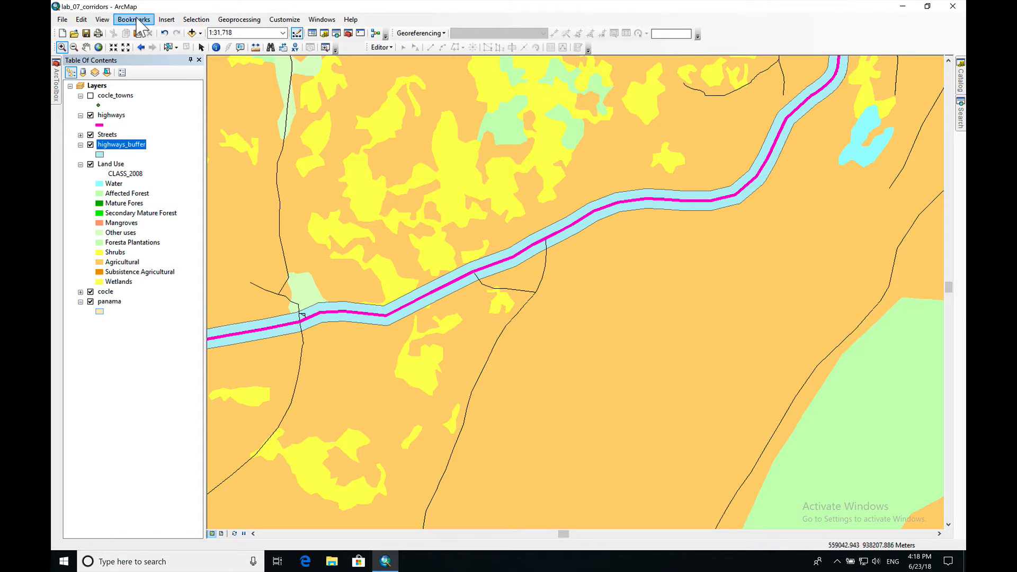
{"action": "left_click", "coordinate": [230, 21]}
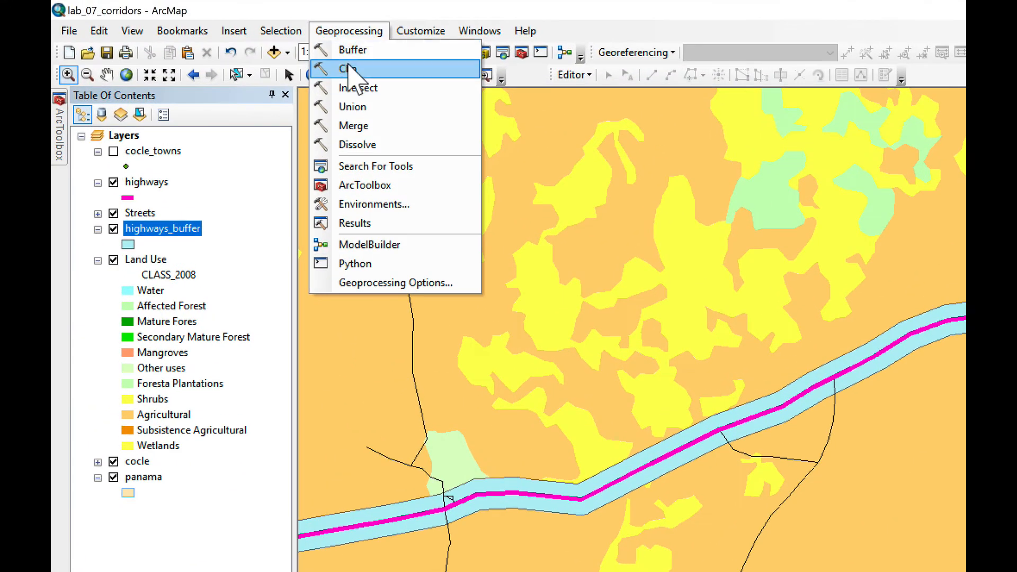
{"action": "left_click", "coordinate": [237, 42]}
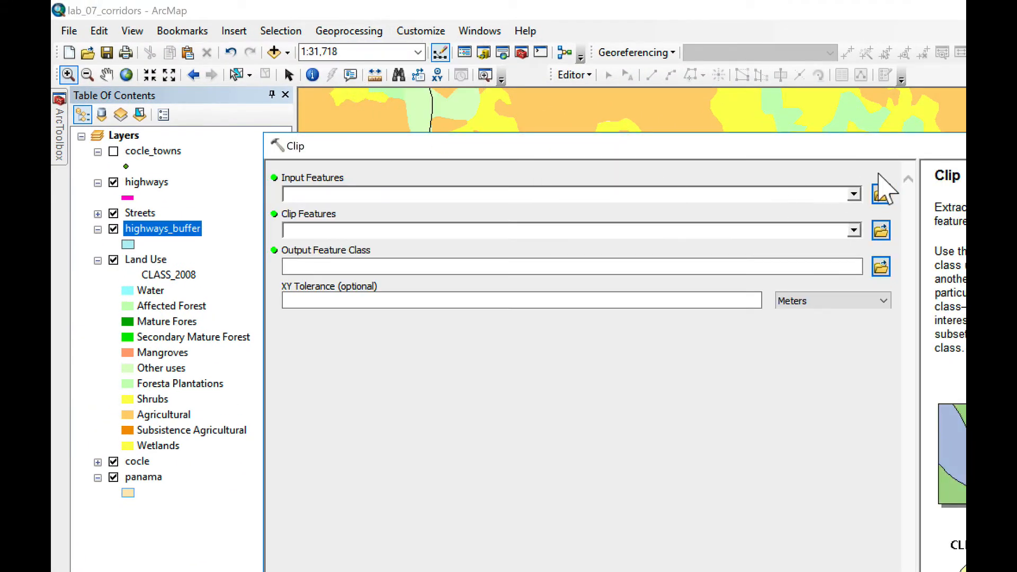
{"action": "left_click", "coordinate": [854, 195]}
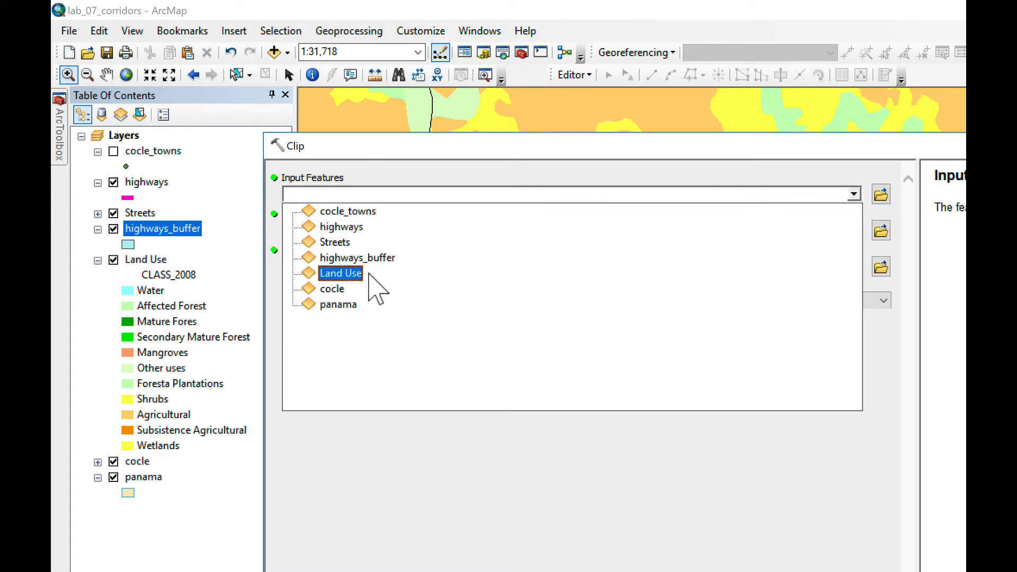
{"action": "left_click", "coordinate": [369, 273]}
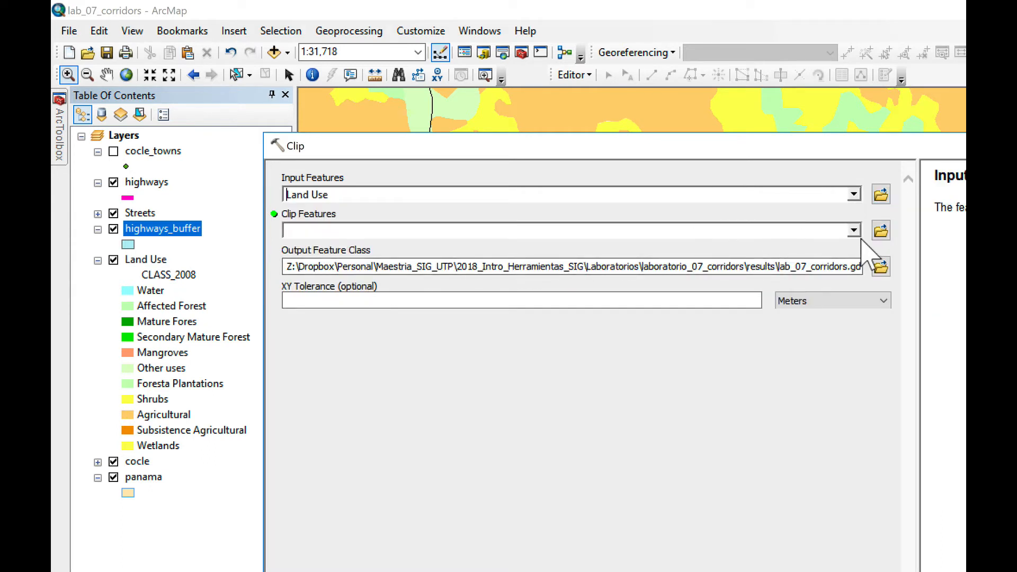
{"action": "left_click", "coordinate": [853, 231]}
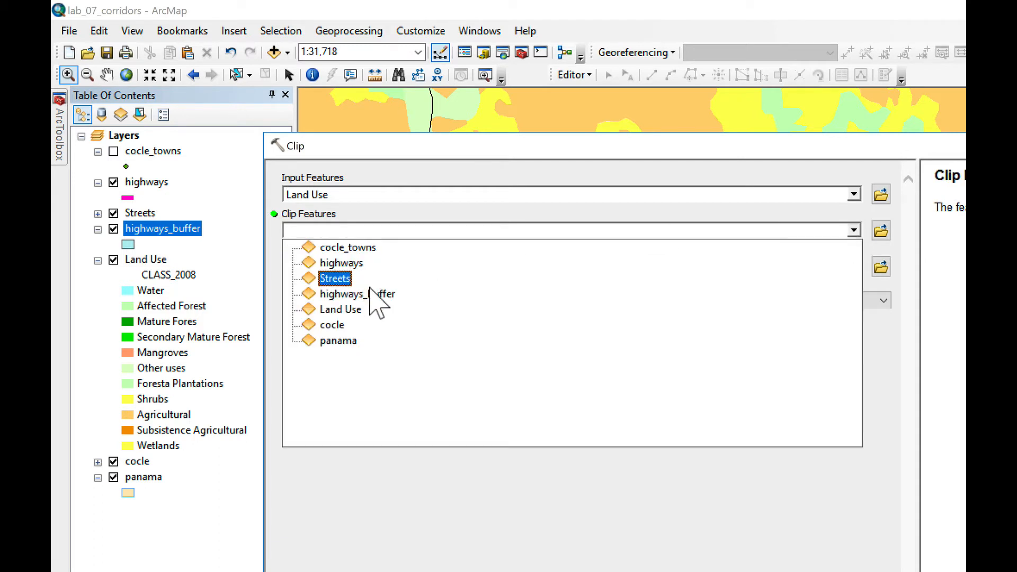
{"action": "left_click", "coordinate": [378, 294]}
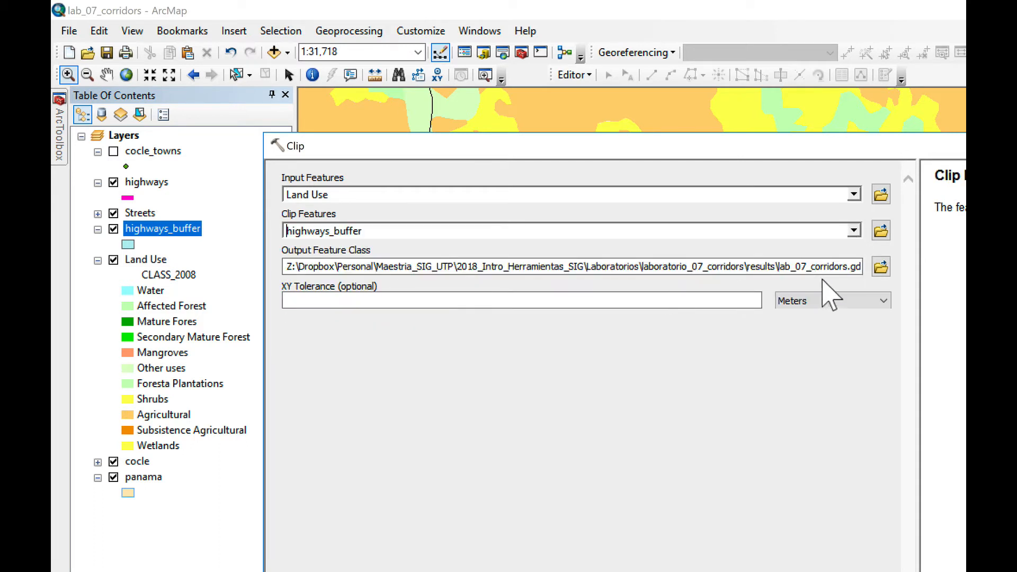
- Name the Clip output land_use_clip in lab_07_corridors.gdb and run the tool
{"action": "left_click", "coordinate": [879, 266]}
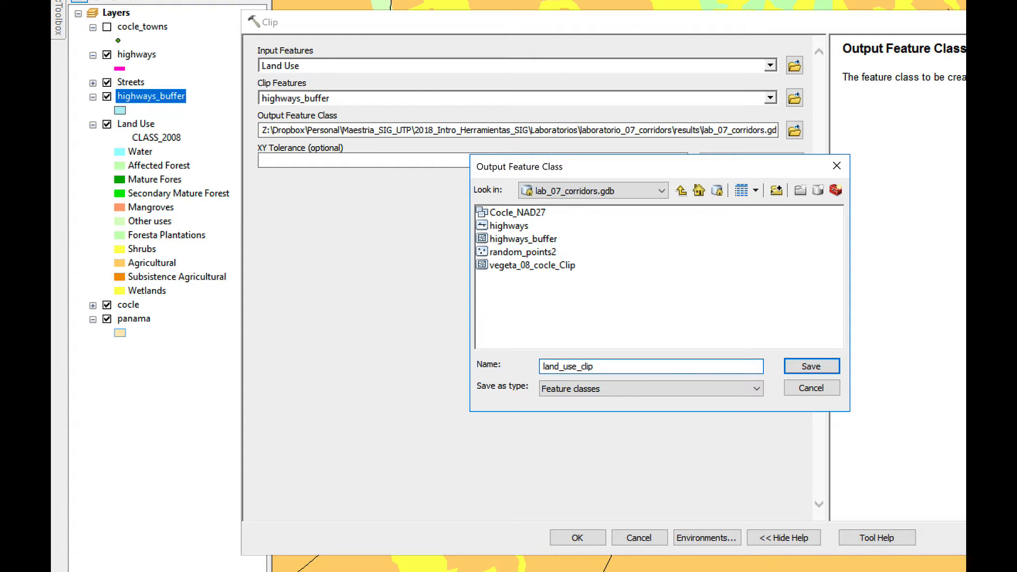
{"action": "left_click", "coordinate": [810, 366]}
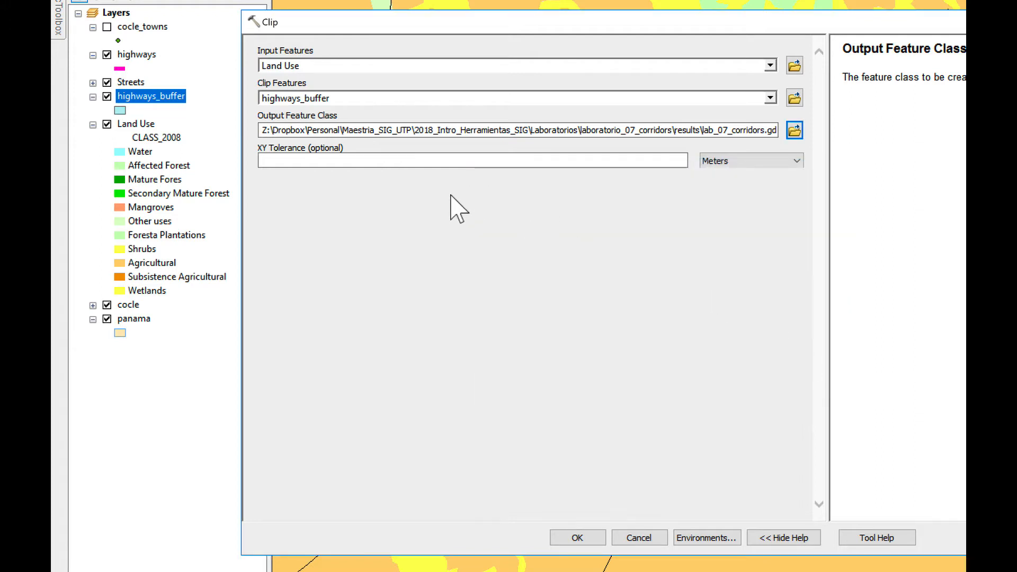
{"action": "left_click", "coordinate": [574, 538]}
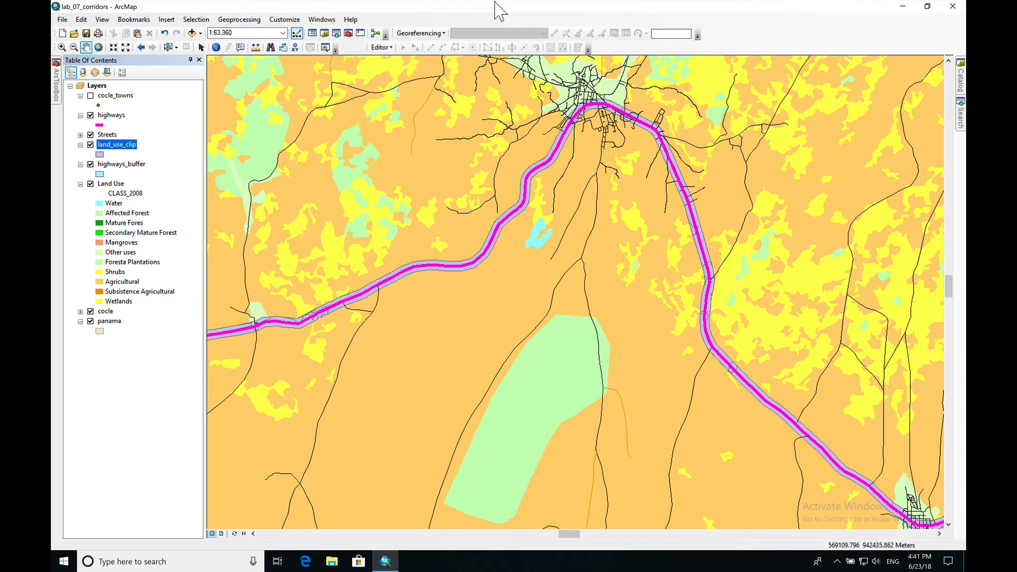
- Open the land_use_clip attribute table and calculate the HECTARES field as area in hectares, using the data source's coordinate system
{"action": "right_click", "coordinate": [124, 145]}
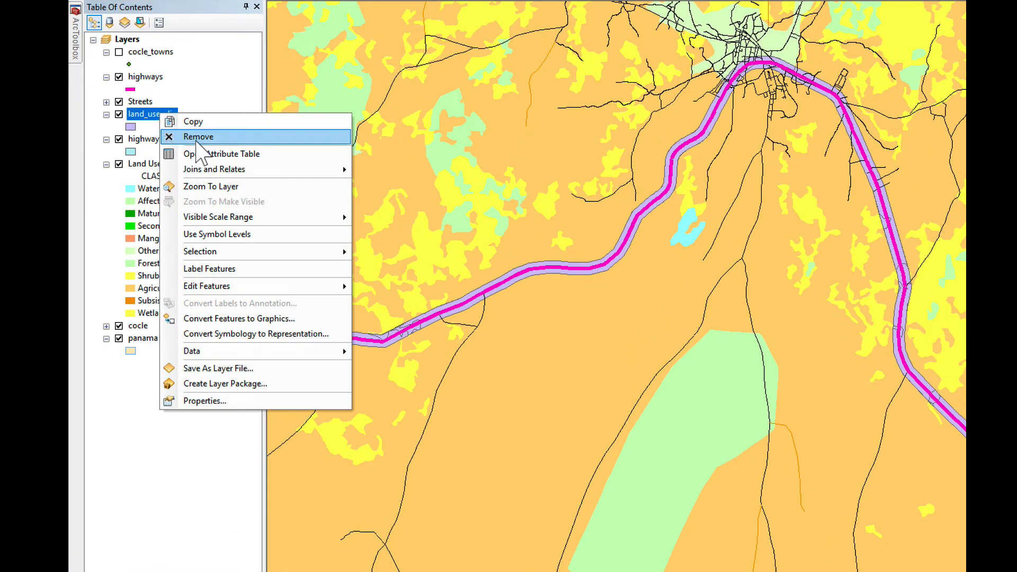
{"action": "left_click", "coordinate": [219, 155]}
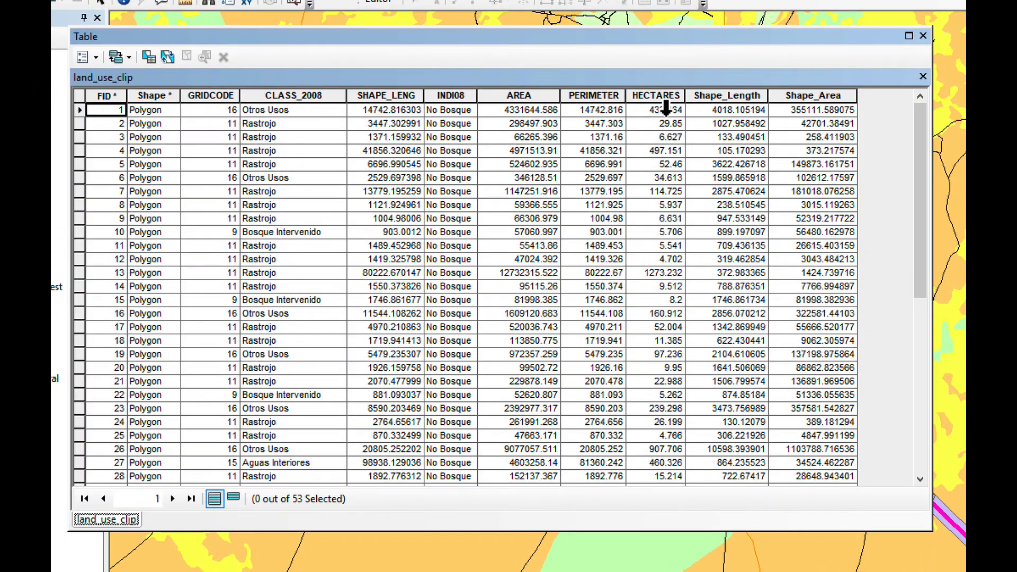
{"action": "left_click", "coordinate": [659, 96]}
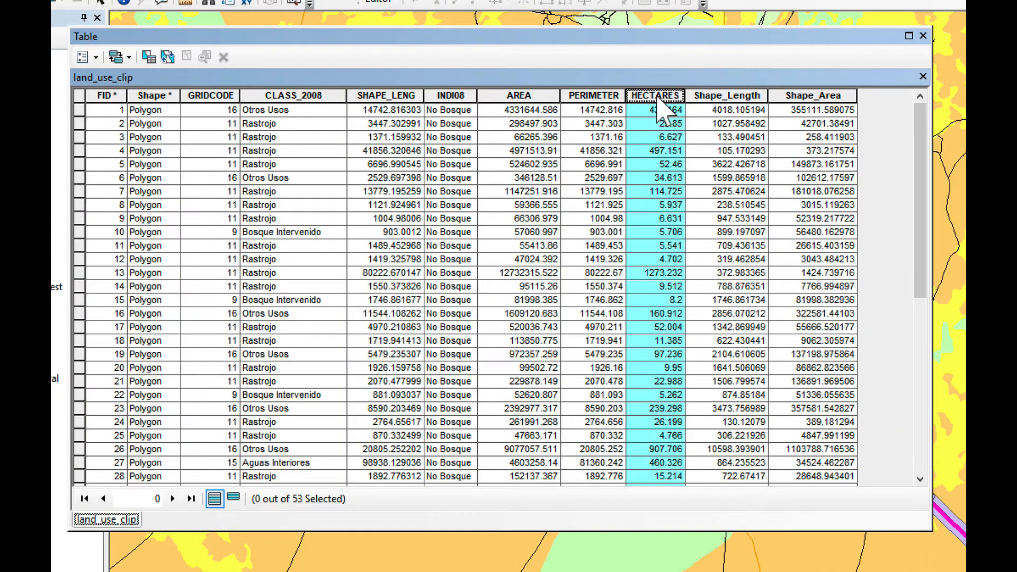
{"action": "right_click", "coordinate": [662, 109]}
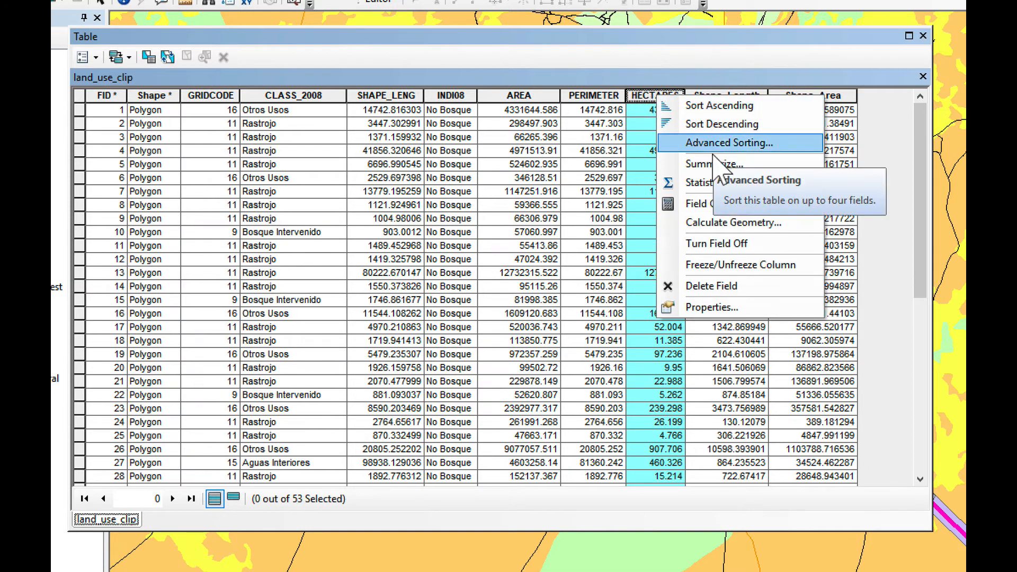
{"action": "left_click", "coordinate": [720, 223]}
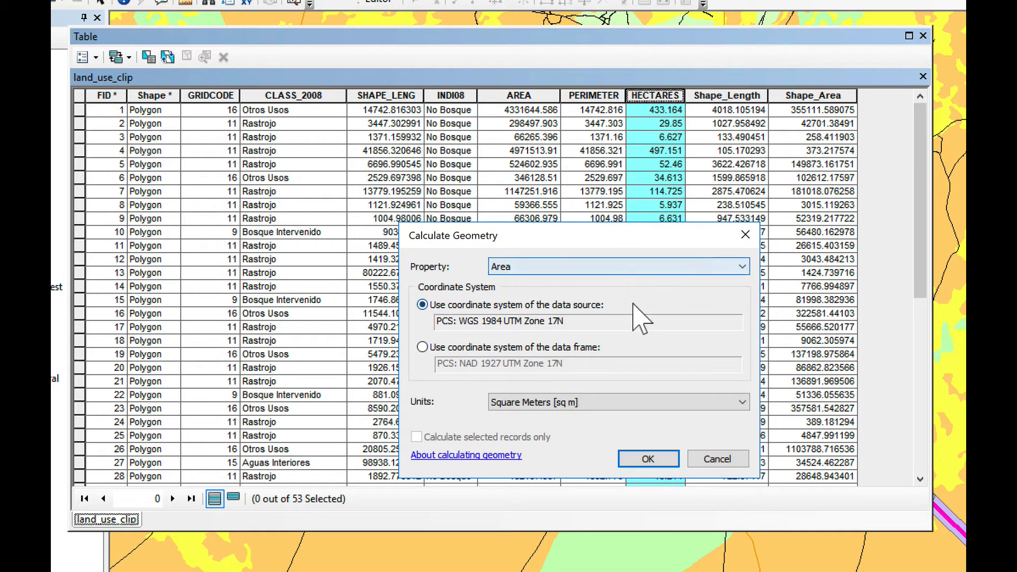
{"action": "left_click", "coordinate": [734, 402]}
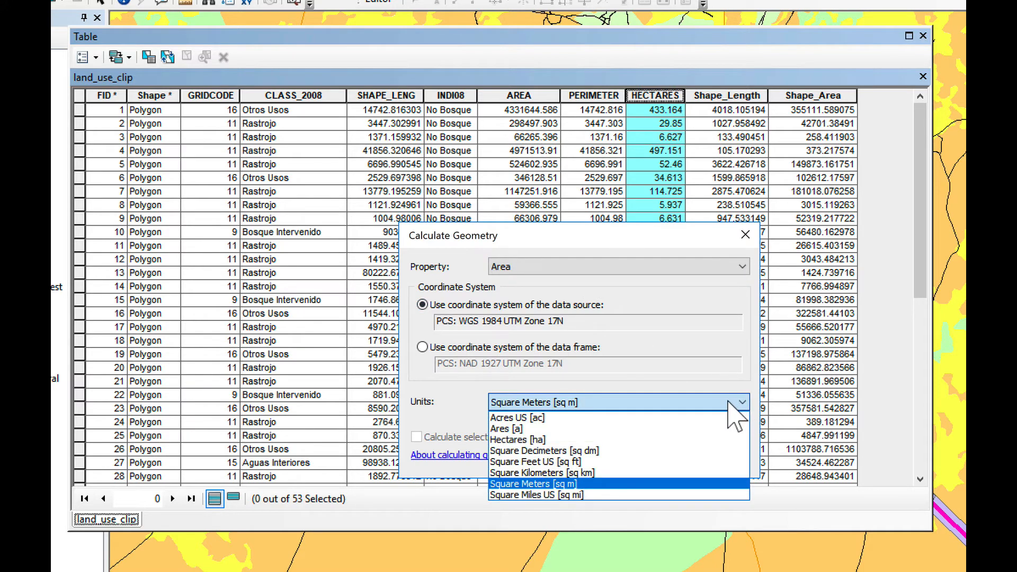
{"action": "left_click", "coordinate": [632, 439]}
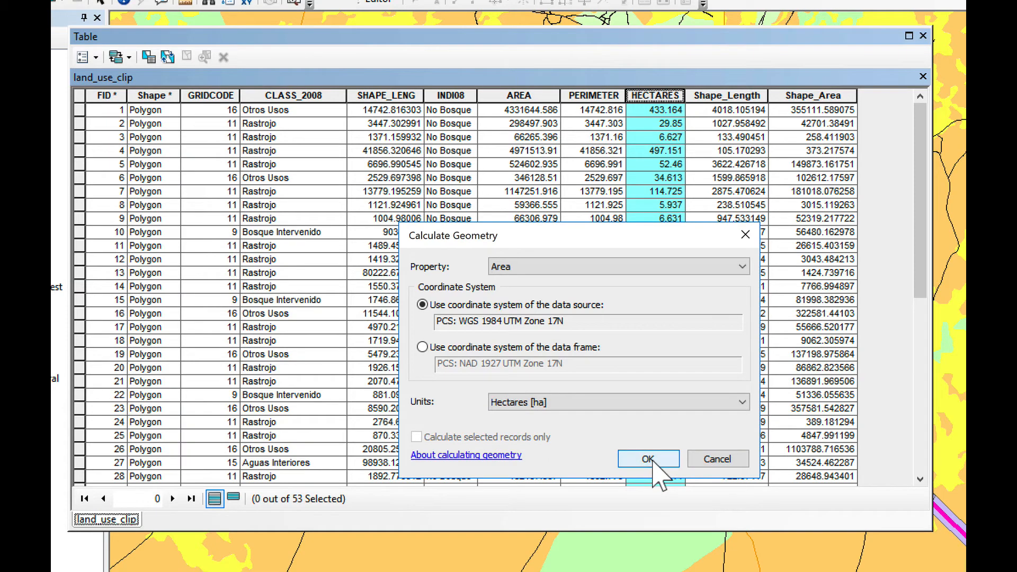
{"action": "left_click", "coordinate": [649, 459]}
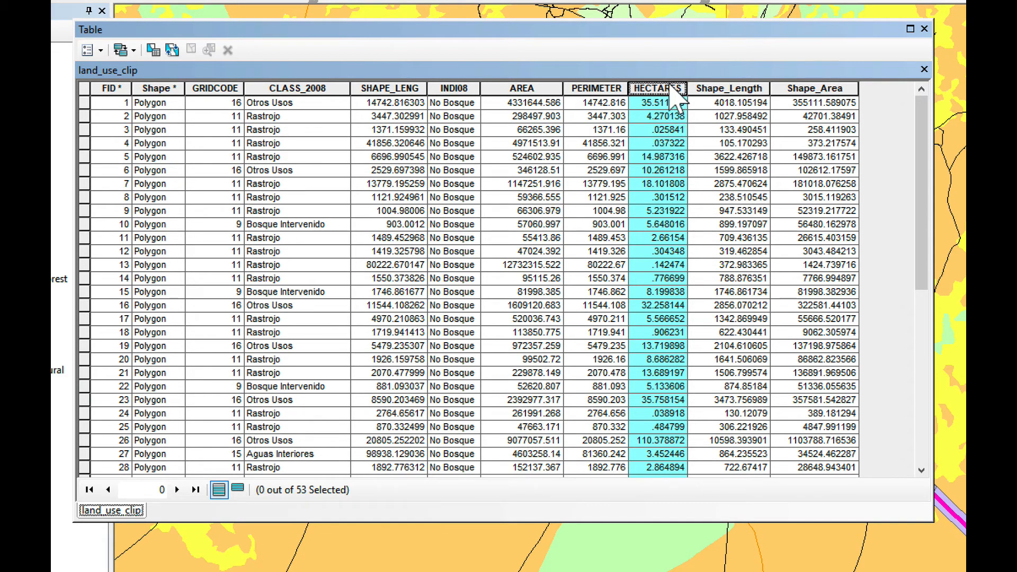
- Summarize the land_use_clip table by CLASS_2008 with the sum of HECTARES and add the result table to the map
{"action": "right_click", "coordinate": [671, 89]}
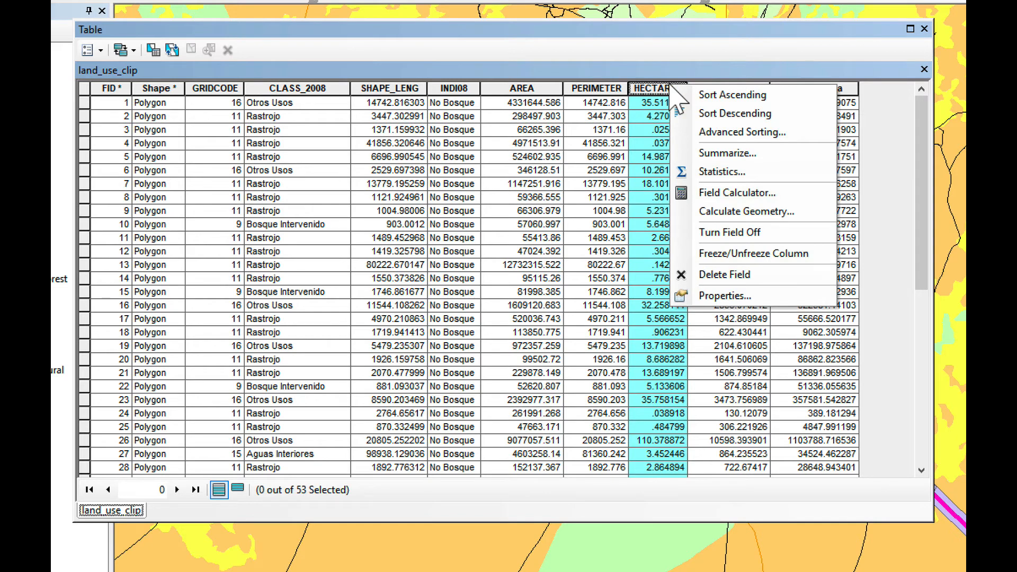
{"action": "left_click", "coordinate": [728, 155]}
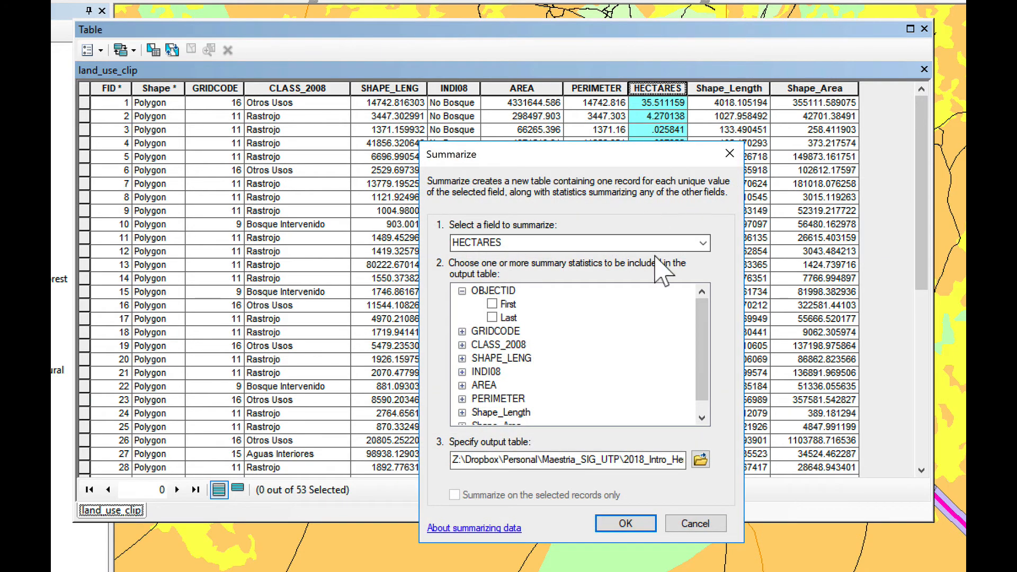
{"action": "left_click", "coordinate": [702, 243]}
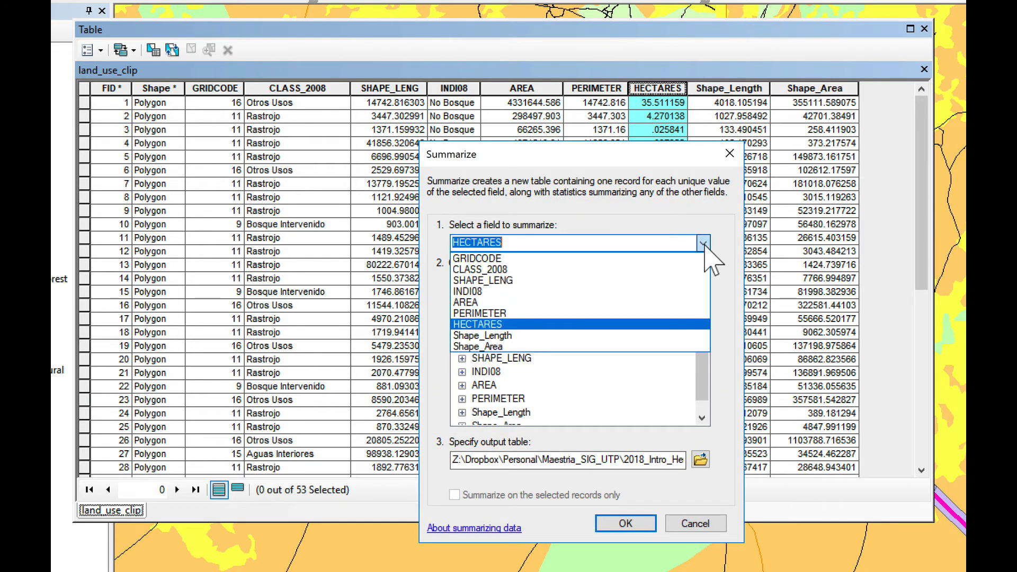
{"action": "left_click", "coordinate": [530, 270]}
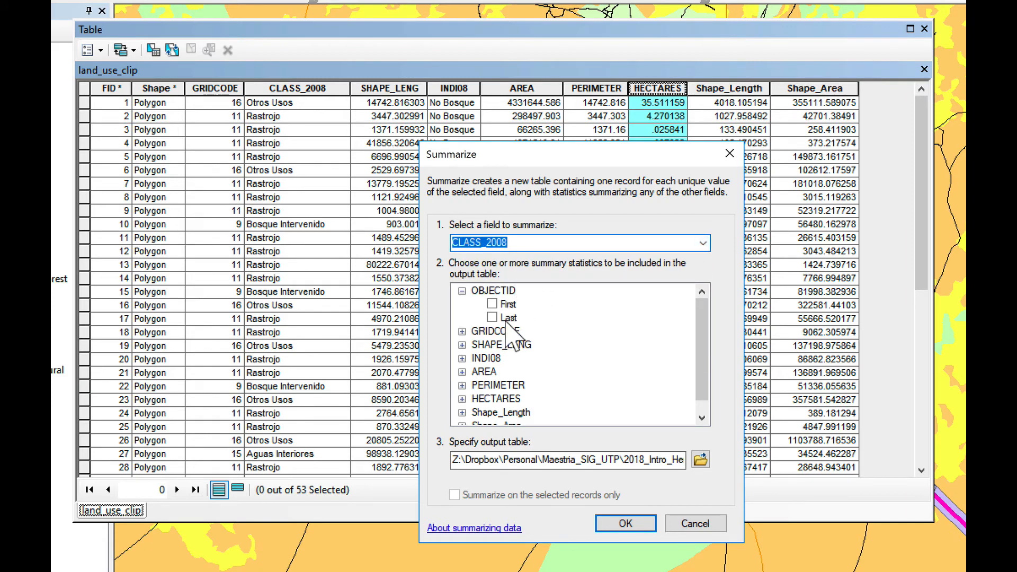
{"action": "left_click", "coordinate": [462, 290]}
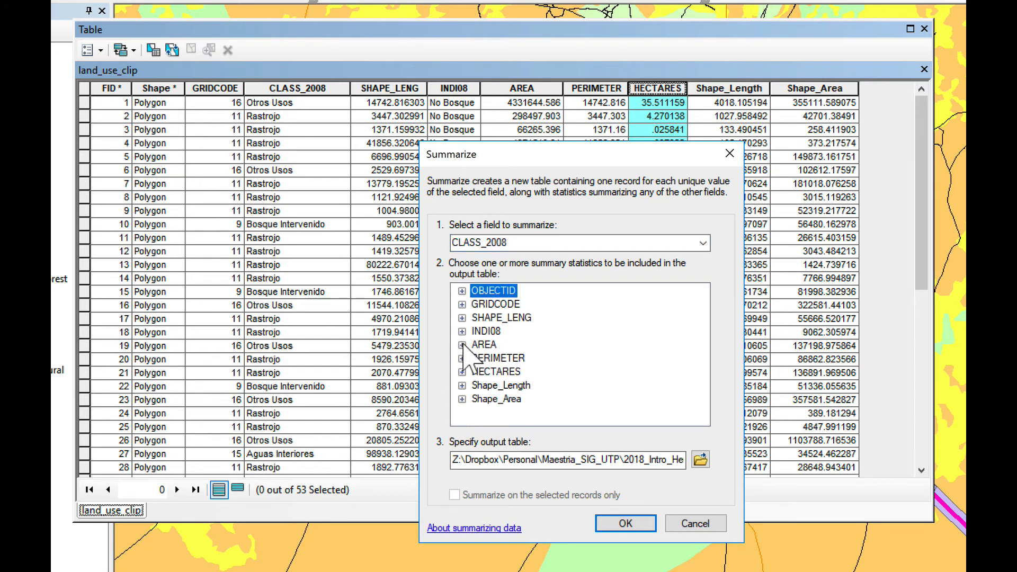
{"action": "left_click", "coordinate": [462, 372]}
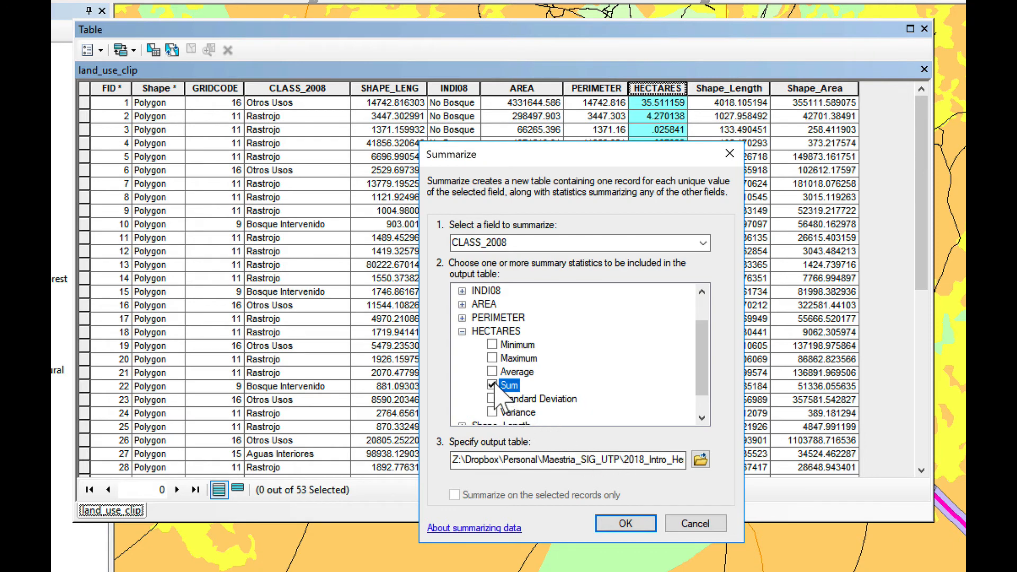
{"action": "left_click", "coordinate": [634, 523]}
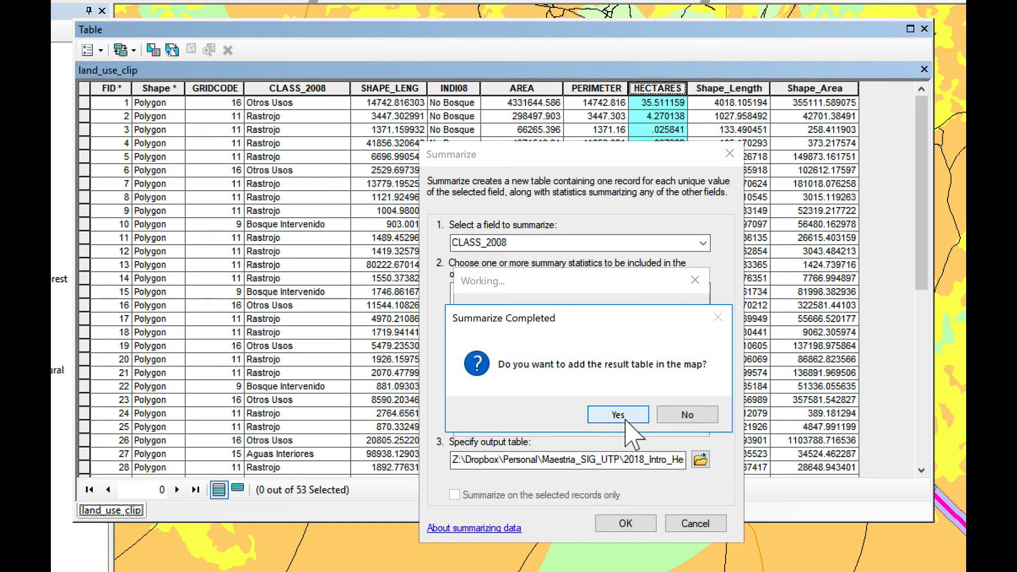
{"action": "left_click", "coordinate": [625, 418]}
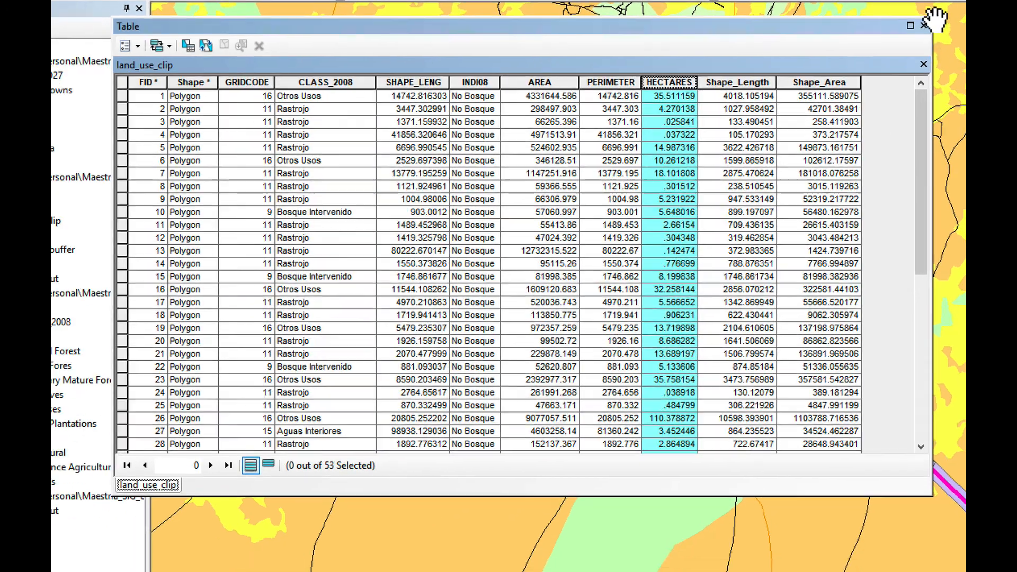
- Close the land_use_clip table, open the newly added Sum_Output table and shrink its window around the summary rows
{"action": "left_click", "coordinate": [924, 29]}
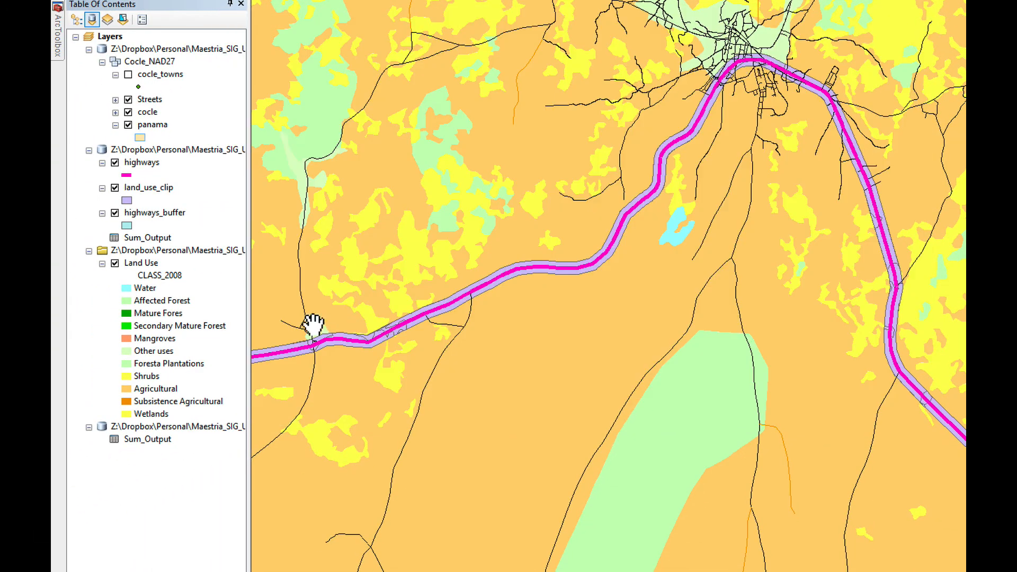
{"action": "left_click", "coordinate": [148, 442]}
{"action": "right_click", "coordinate": [148, 441]}
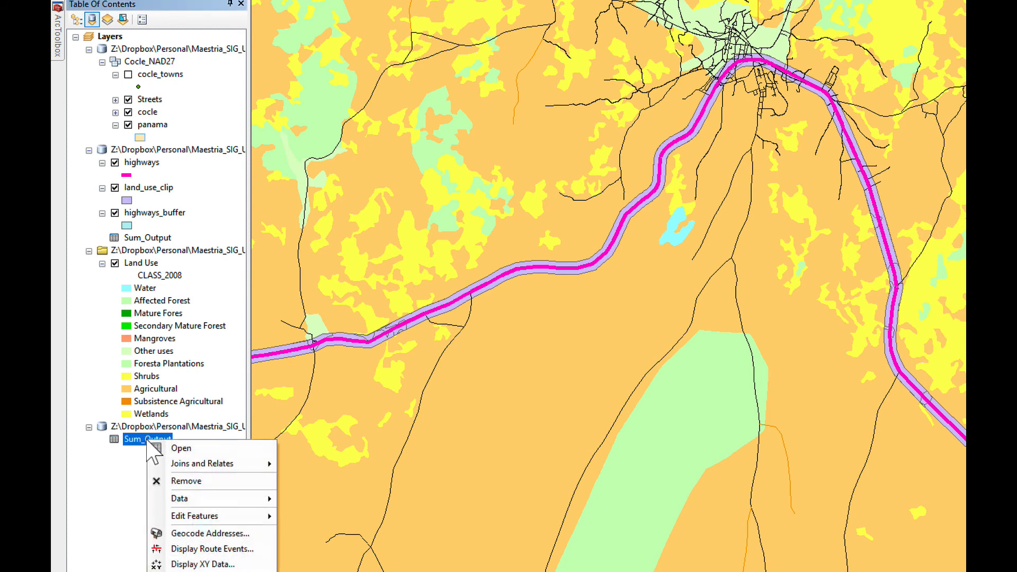
{"action": "left_click", "coordinate": [192, 451]}
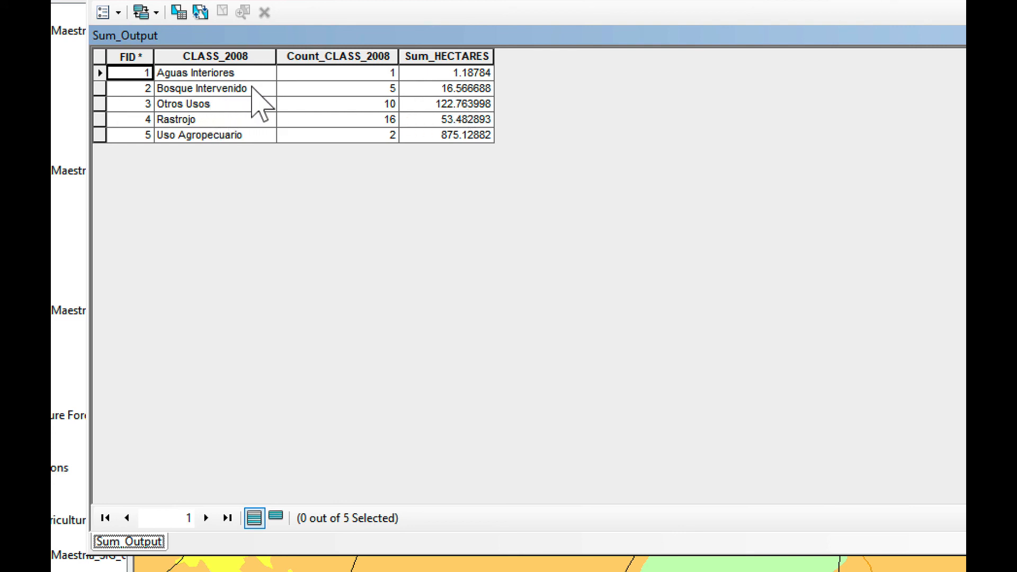
{"action": "left_click_drag", "start_coordinate": [965, 554], "coordinate": [624, 253]}
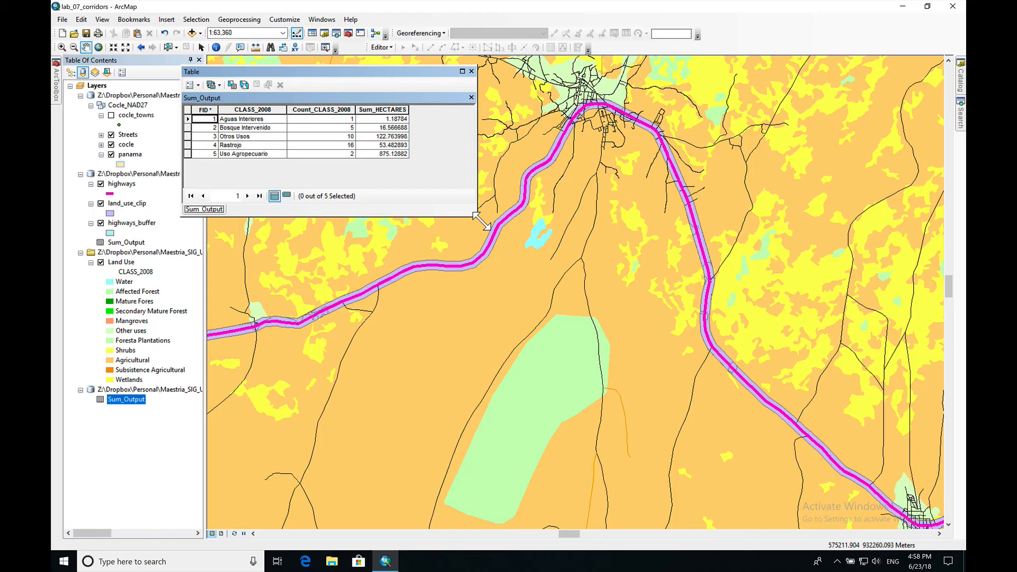